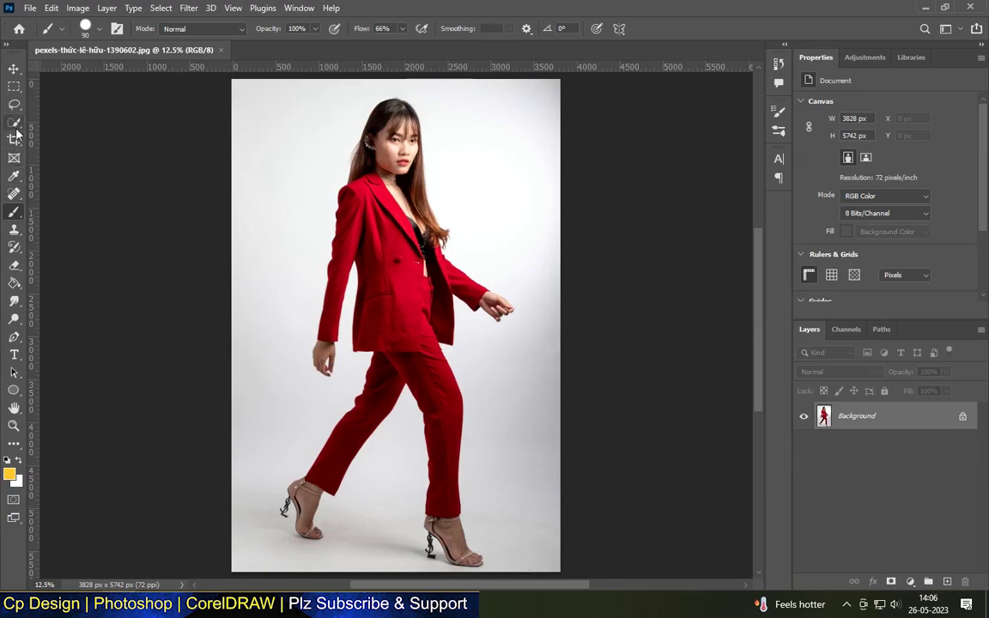
Step: Switch to the Quick Selection tool with the red-suit photo open
key("w")
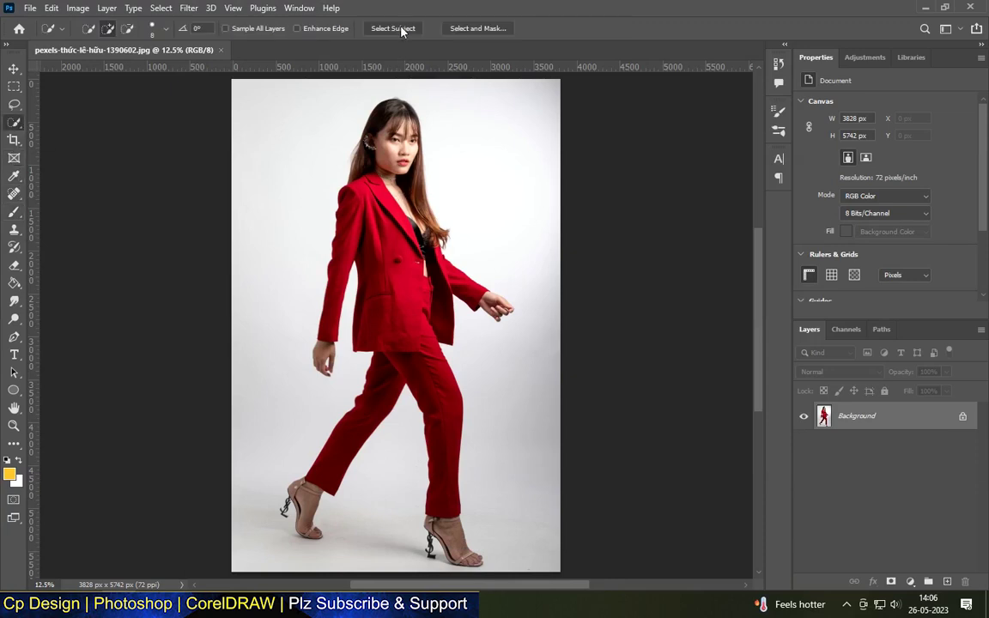
Step: Auto-select the woman with Select Subject, then trim the heel and add the strap back
left_click(393, 28)
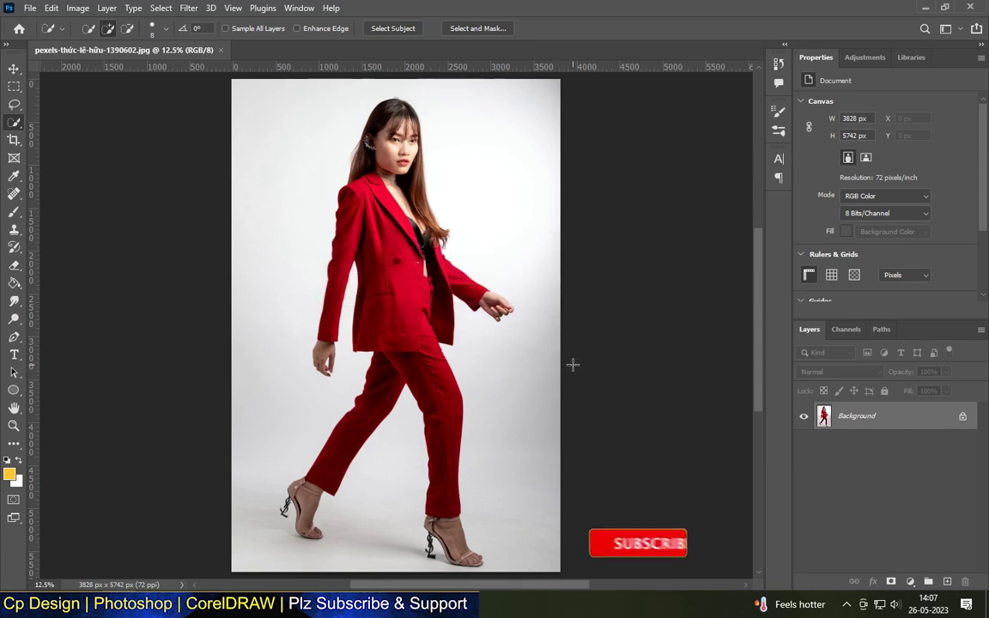
scroll(271, 392, "up", 3)
scroll(258, 382, "up", 5)
scroll(249, 374, "up", 5)
scroll(243, 369, "up", 3)
left_click_drag(243, 370, 294, 375)
left_click_drag(361, 142, 388, 150)
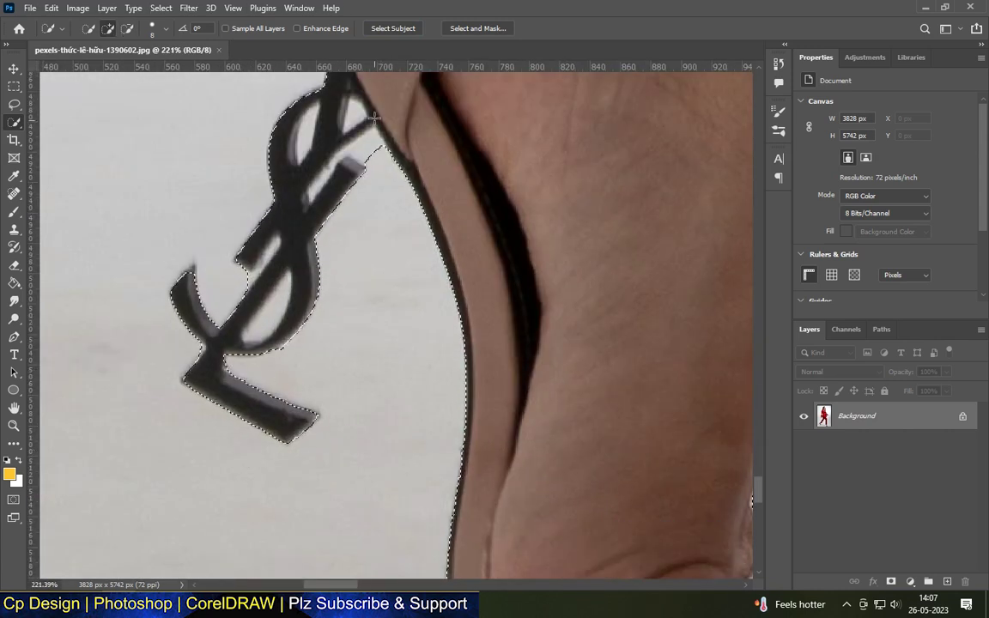
Step: Remove background above the heel logo and add the logo's inner loop to the selection
scroll(386, 150, "up", 1)
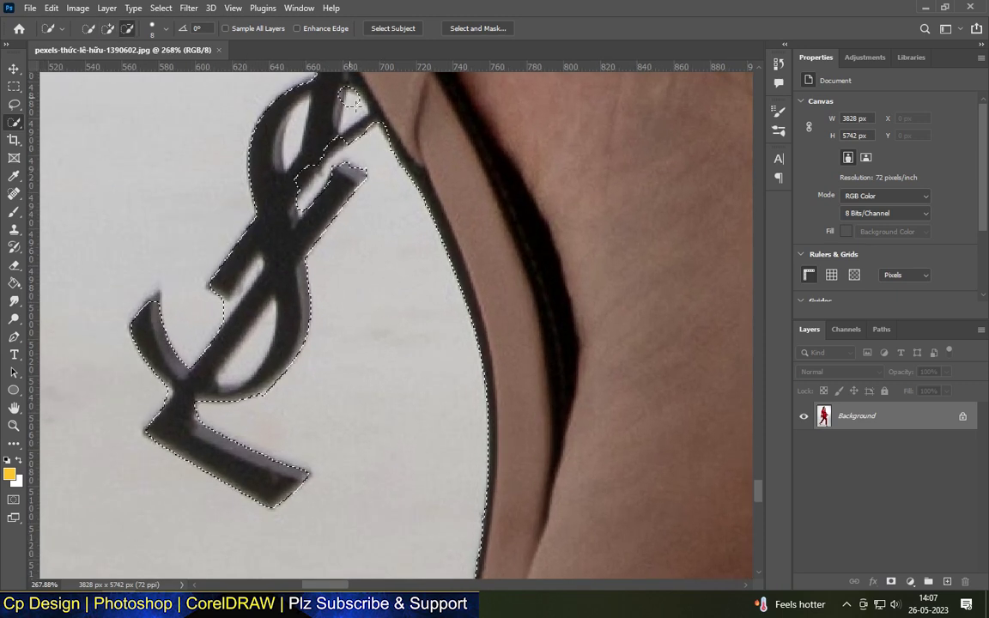
left_click_drag(377, 136, 301, 106)
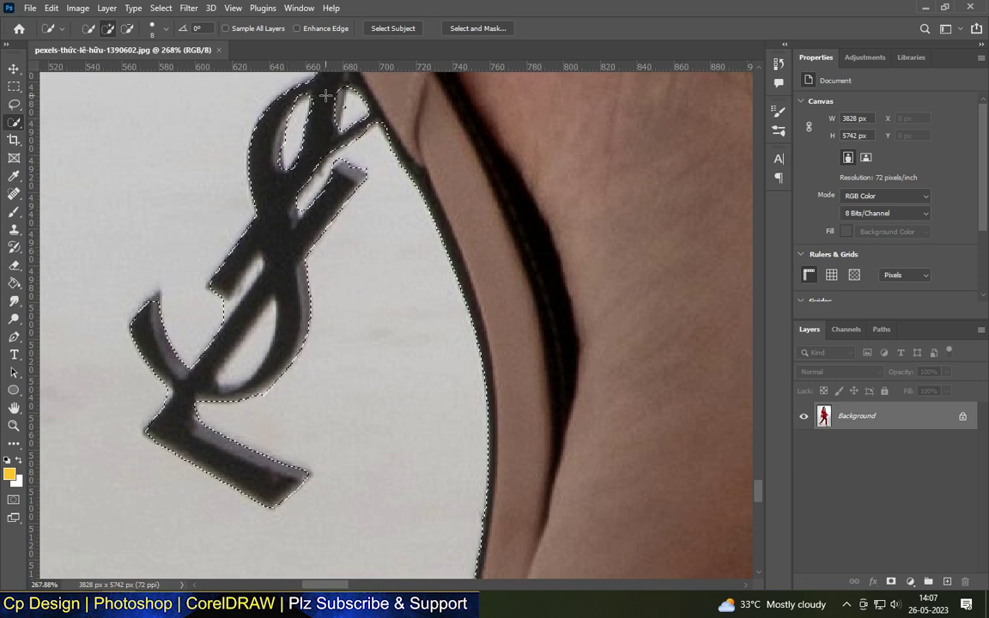
scroll(326, 95, "down", 1)
left_click_drag(280, 286, 325, 273)
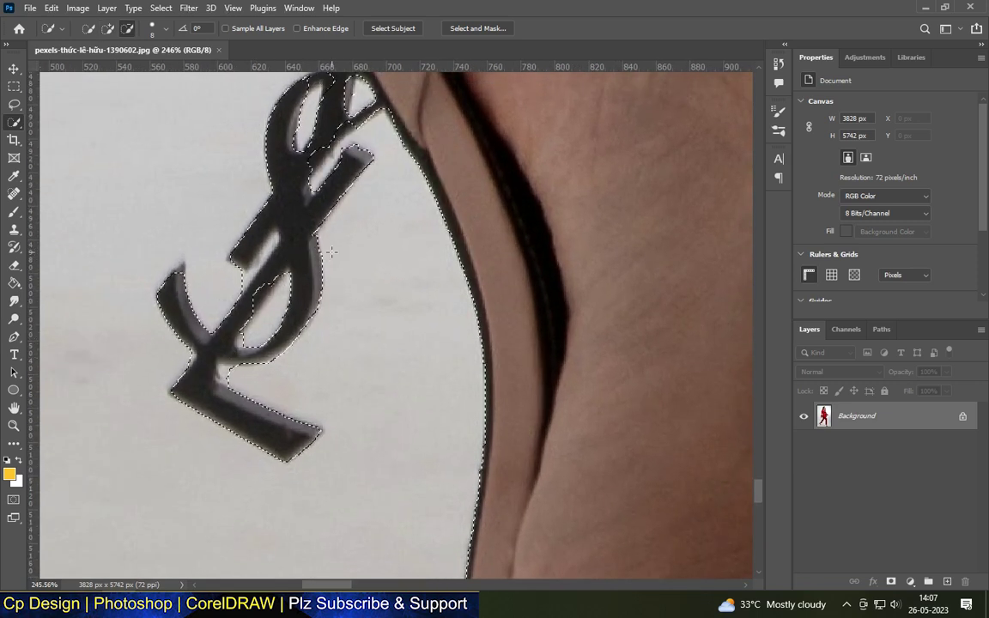
scroll(411, 437, "down", 8)
scroll(411, 437, "up", 6)
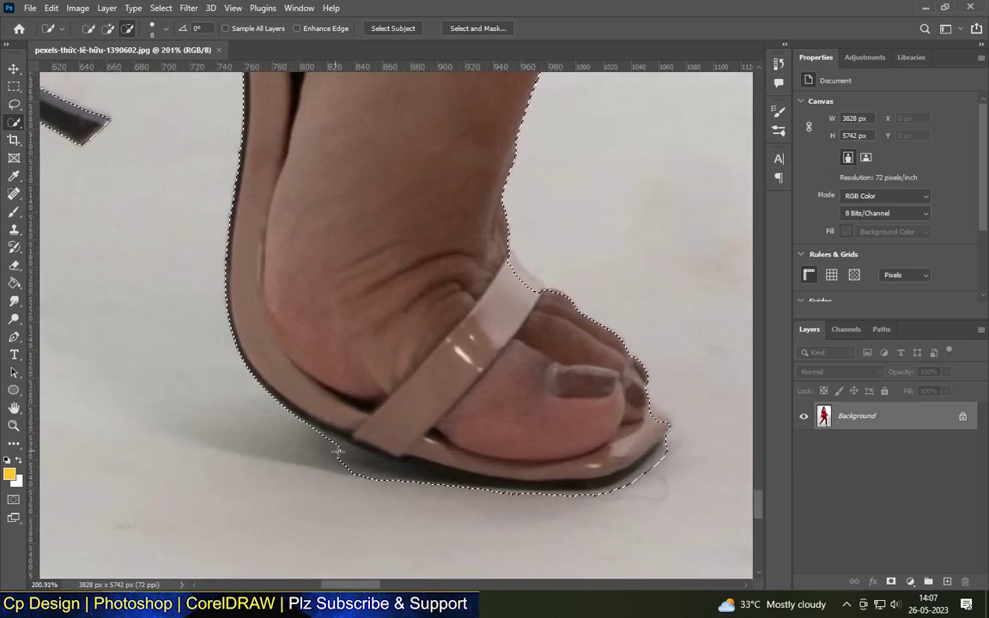
Step: Trim the floor away and tighten the selection along the strap and sole bottom
left_click_drag(347, 453, 475, 488)
scroll(474, 487, "up", 2)
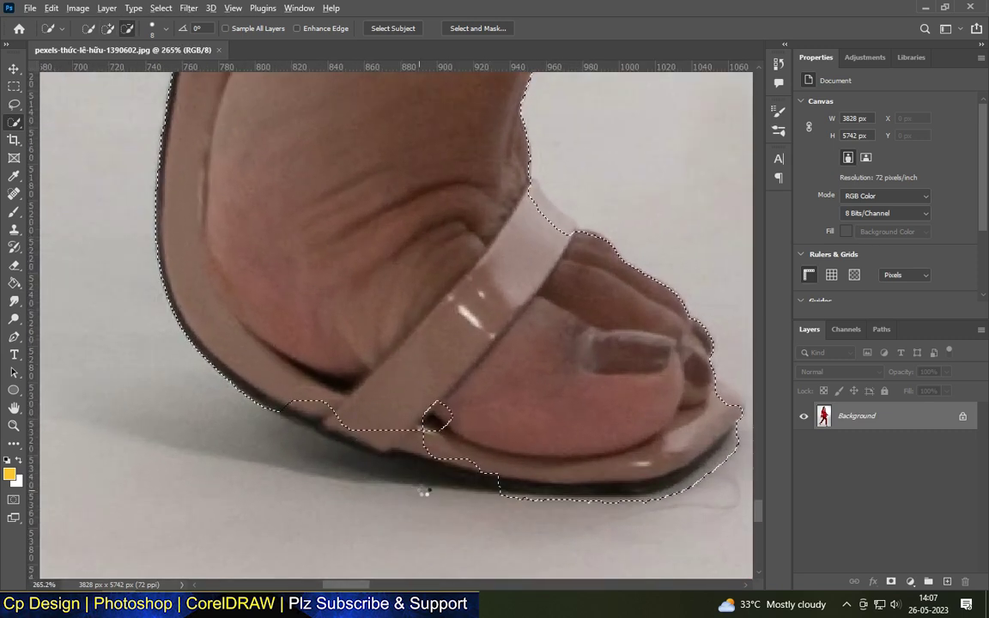
mouse_move(288, 377)
left_mouse_down()
mouse_move(339, 431)
mouse_move(437, 462)
left_mouse_up()
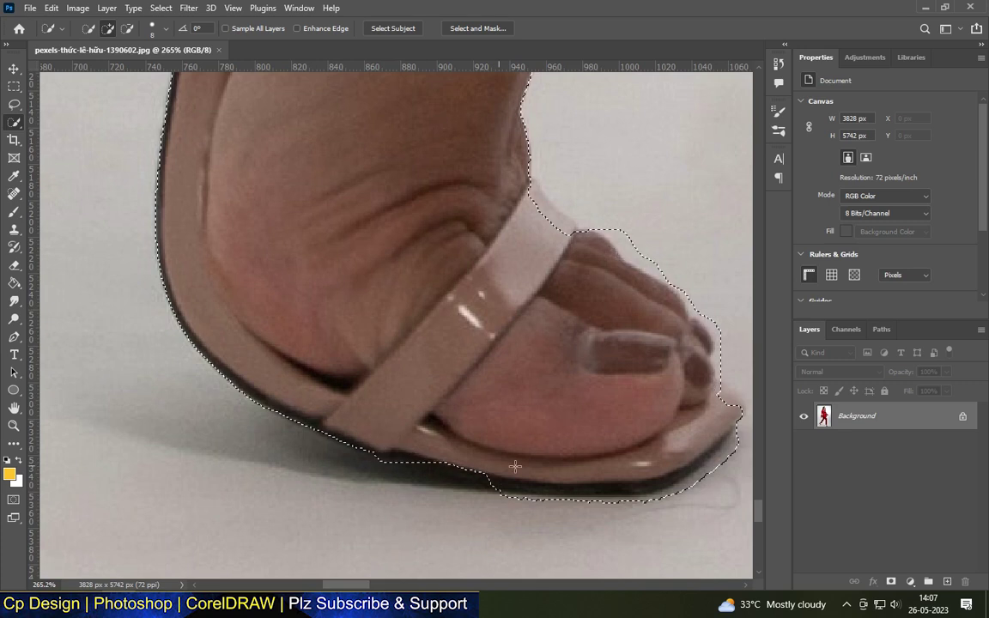
scroll(436, 462, "right", 3)
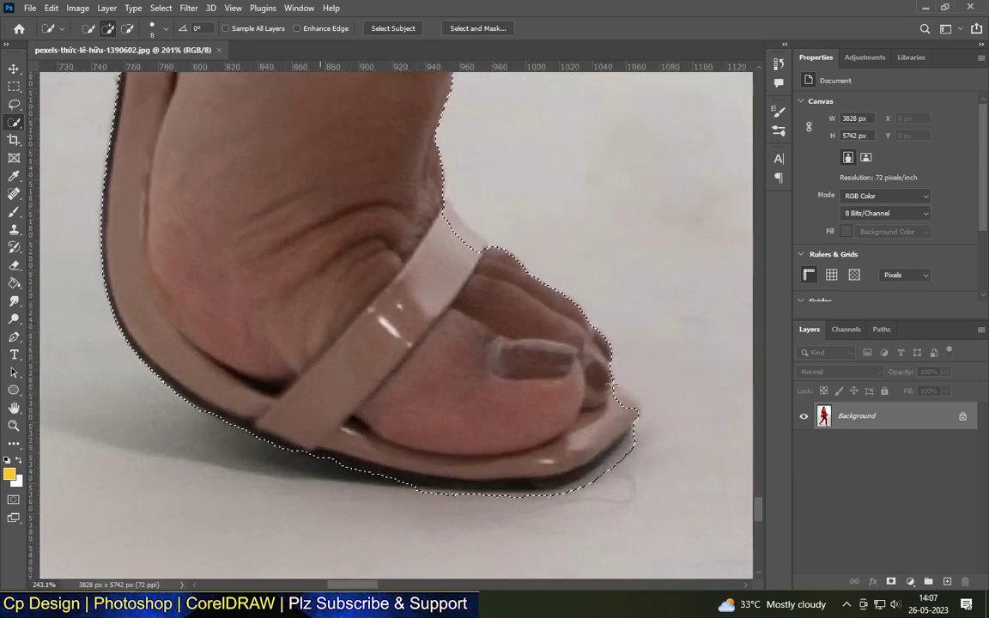
scroll(436, 462, "up", 1)
mouse_move(137, 397)
left_mouse_down()
mouse_move(624, 456)
mouse_move(433, 481)
left_mouse_up()
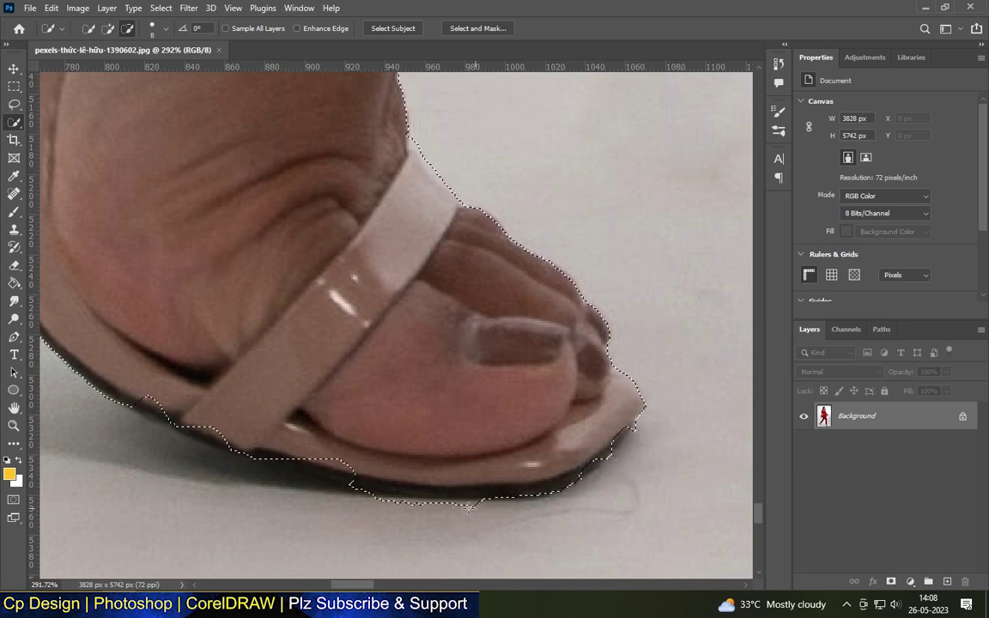
scroll(433, 481, "down", 3)
scroll(434, 386, "down", 3)
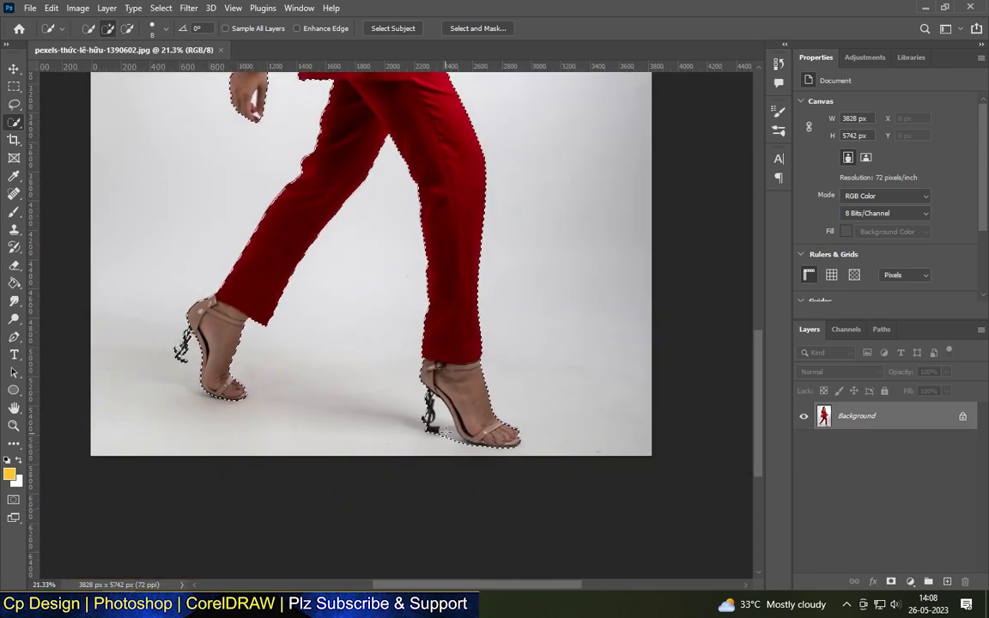
Step: On the second shoe, remove the floor wedge and refine the logo loop and strap edge
scroll(438, 300, "up", 2)
scroll(438, 273, "up", 2)
mouse_move(438, 273)
left_mouse_down()
mouse_move(457, 324)
mouse_move(448, 459)
mouse_move(552, 479)
left_mouse_up()
scroll(434, 223, "up", 1)
scroll(386, 309, "up", 1)
scroll(352, 370, "up", 1)
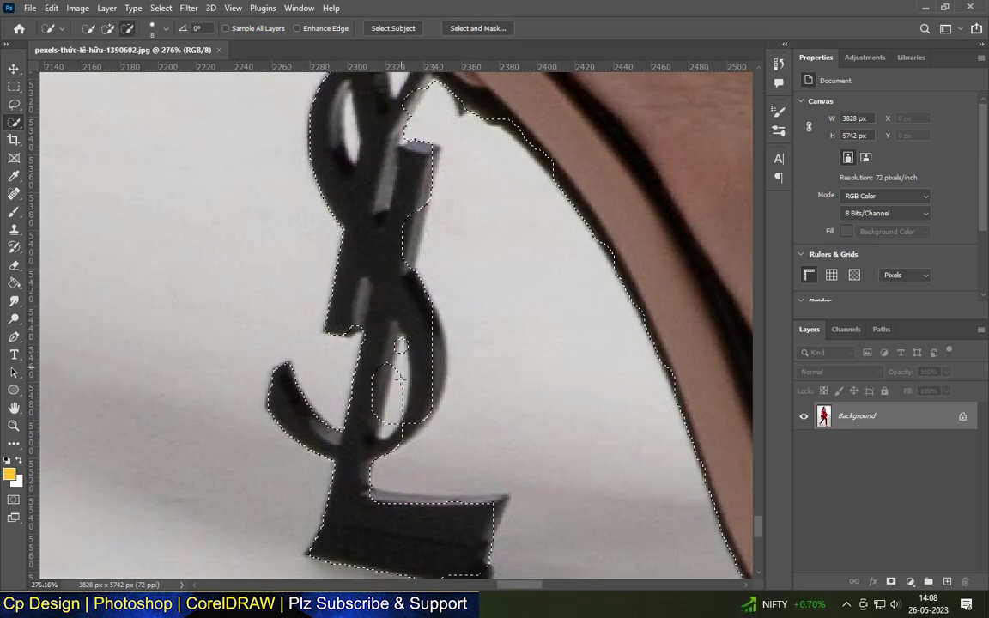
left_click_drag(341, 383, 417, 468)
scroll(417, 468, "down", 3)
scroll(339, 202, "down", 1)
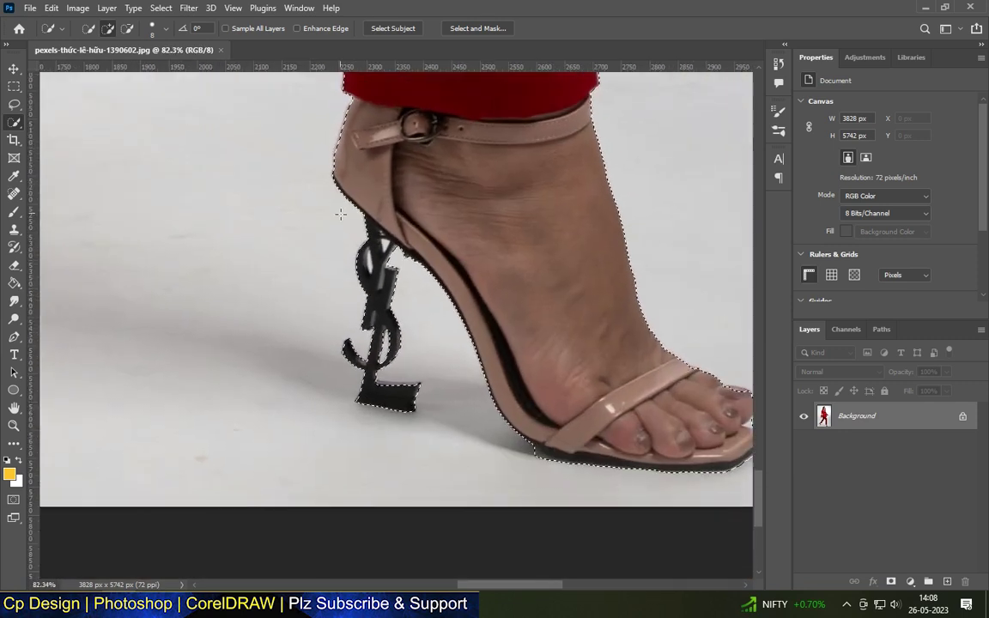
scroll(343, 206, "up", 3)
scroll(415, 277, "up", 1)
mouse_move(416, 277)
left_mouse_down()
mouse_move(399, 258)
mouse_move(373, 343)
left_mouse_up()
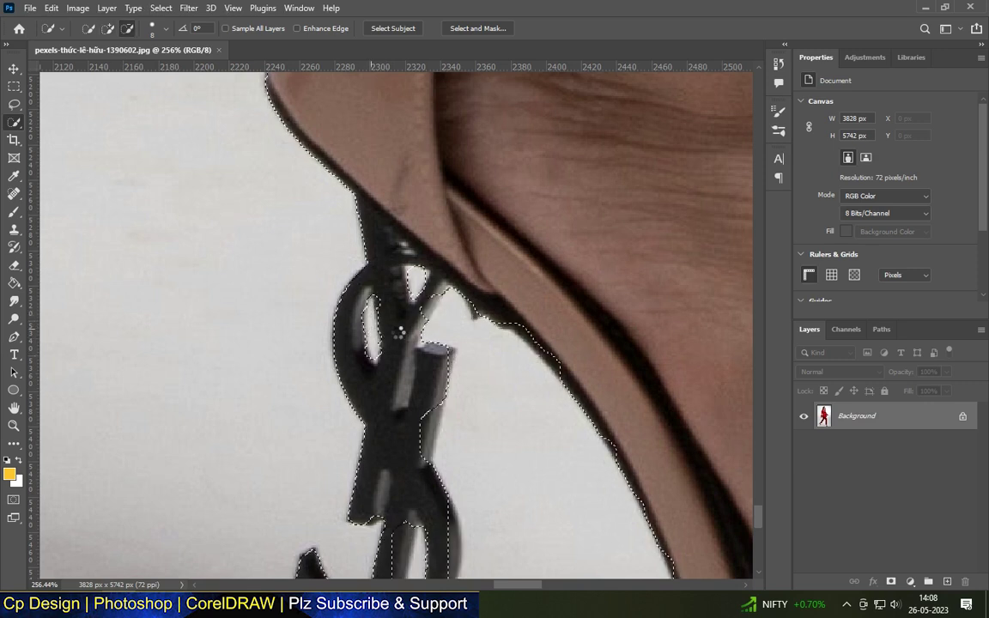
Step: Tighten the selection along the sandal's lower edge and include the black sole
scroll(325, 232, "down", 2)
scroll(471, 424, "down", 1)
scroll(471, 424, "up", 2)
scroll(352, 434, "up", 1)
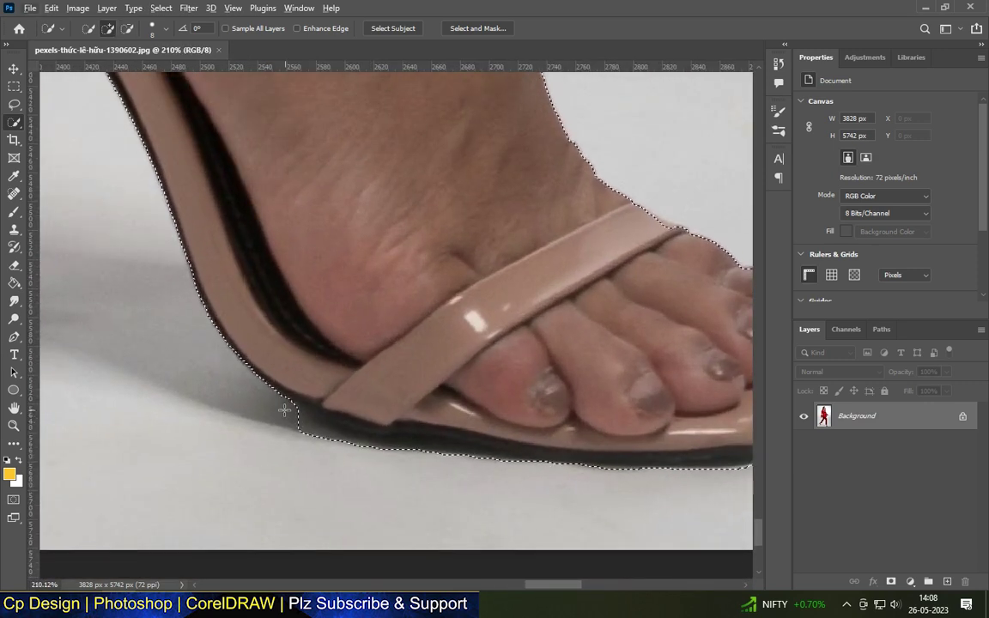
left_click(352, 439, "alt")
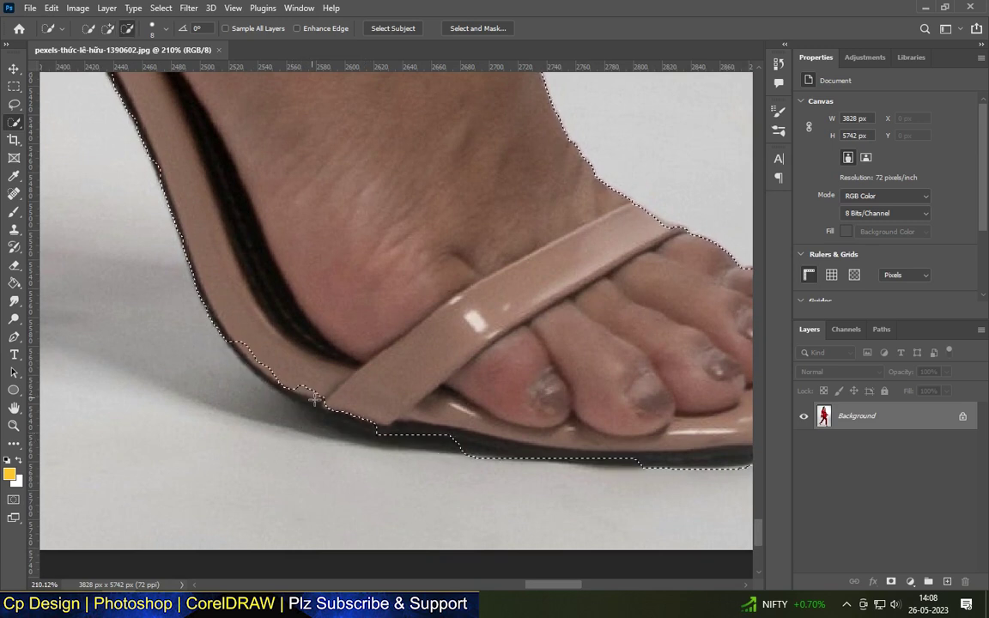
left_click_drag(321, 424, 272, 386)
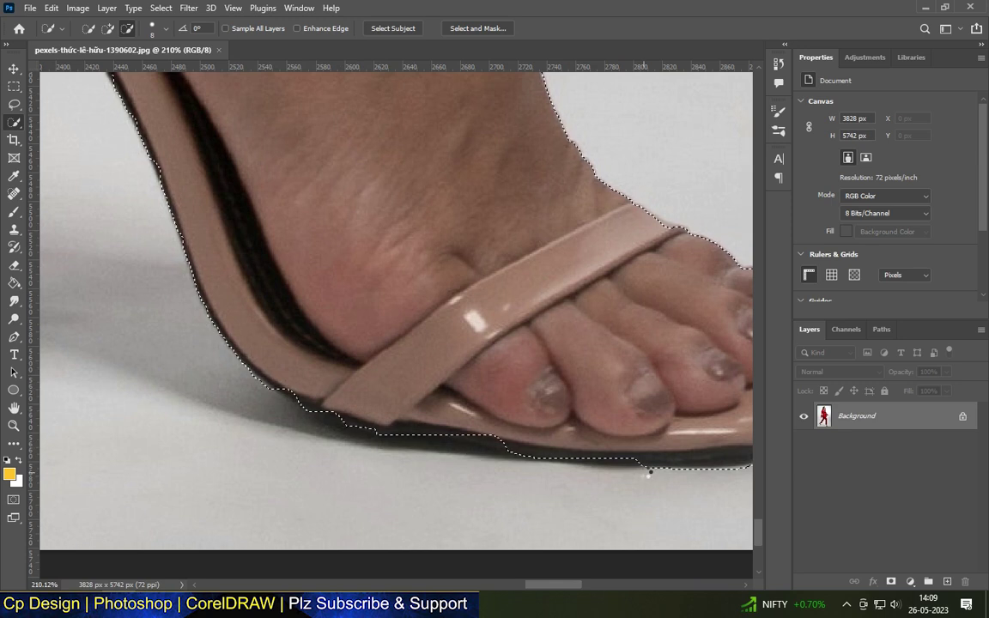
left_click_drag(382, 439, 610, 455)
left_click_drag(348, 421, 536, 449)
Step: Fill the notch at the big toe, then zoom back out to the whole woman
scroll(537, 448, "down", 1)
scroll(454, 456, "right", 3)
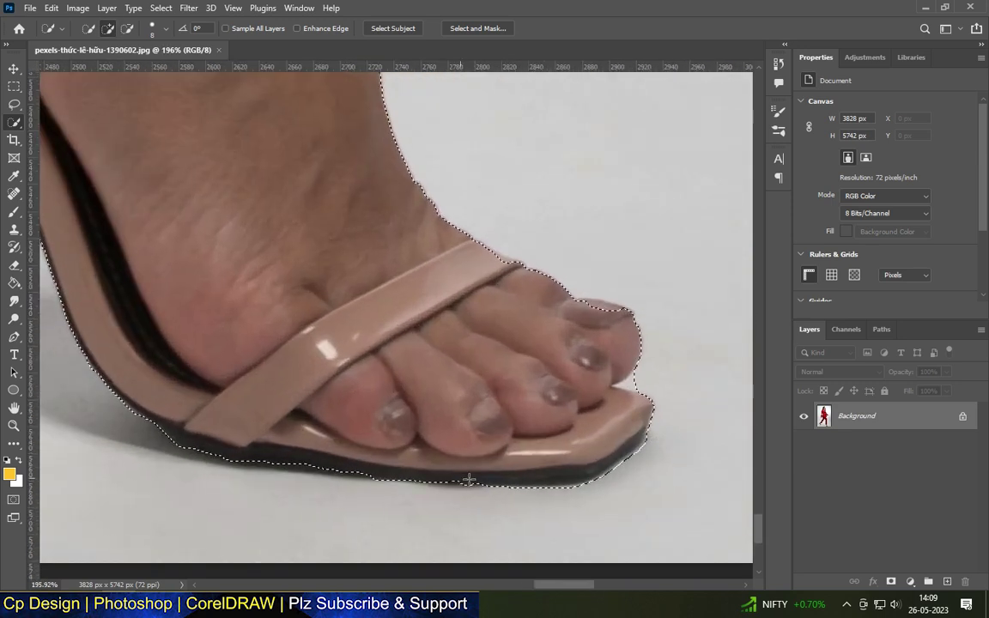
scroll(468, 479, "up", 2)
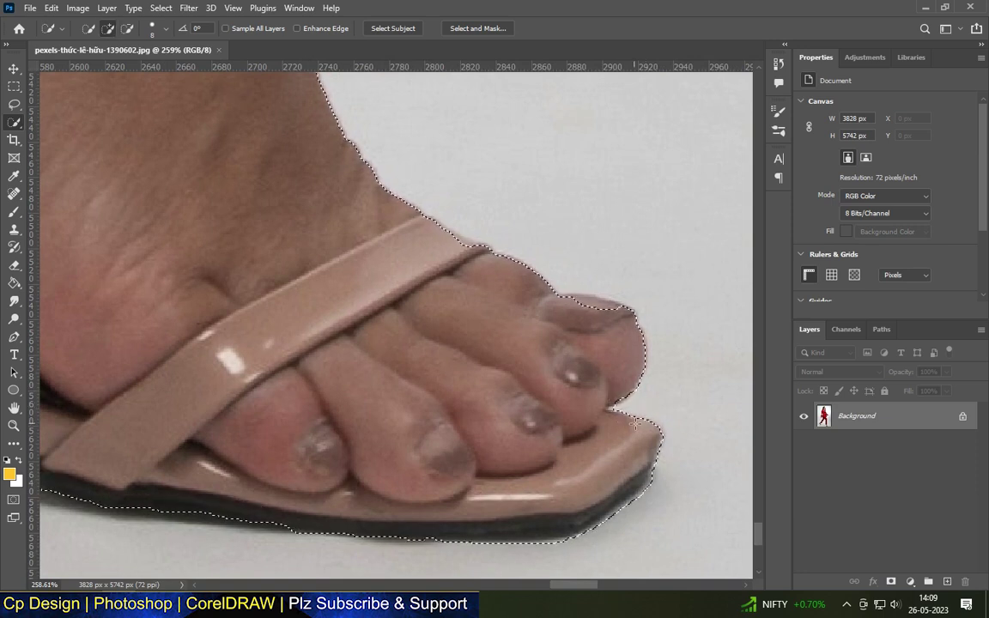
left_click_drag(644, 407, 614, 321)
scroll(614, 321, "down", 2)
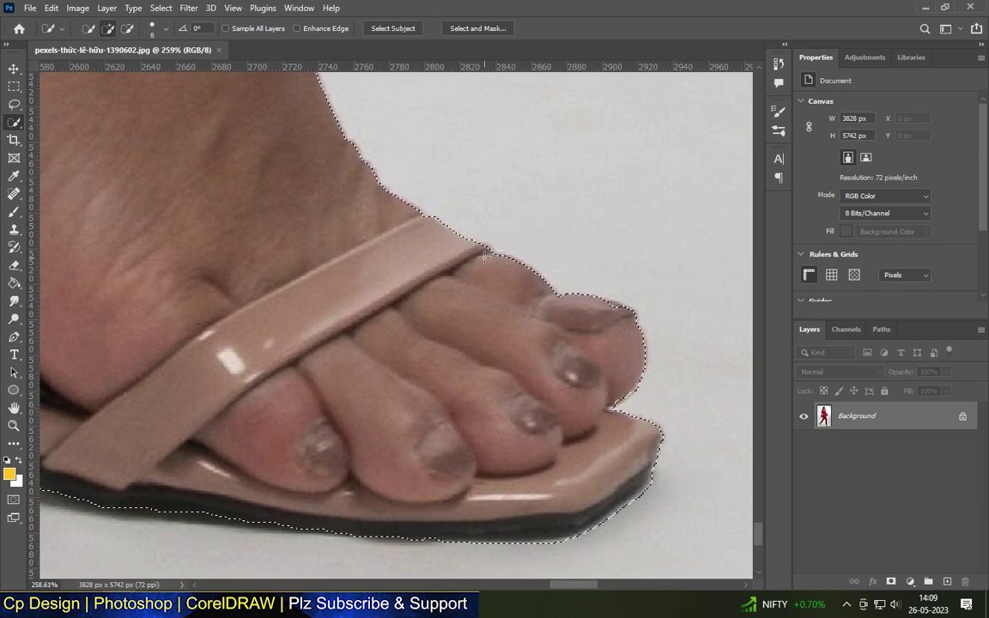
scroll(533, 369, "down", 3)
scroll(392, 246, "down", 3)
scroll(424, 300, "up", 2)
scroll(452, 270, "up", 2)
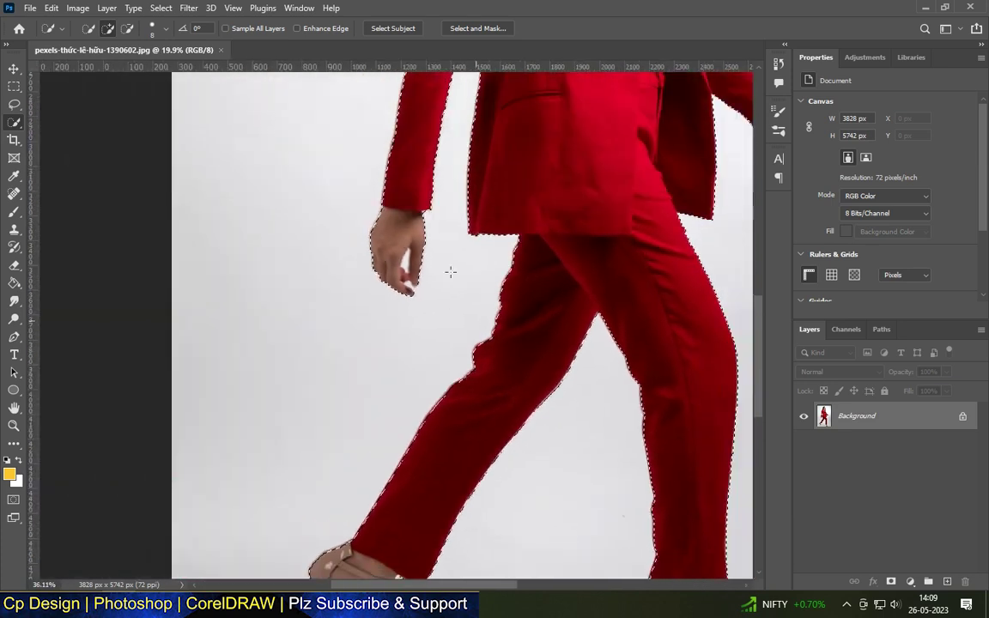
scroll(400, 364, "up", 2)
scroll(413, 384, "up", 1)
scroll(404, 378, "up", 1)
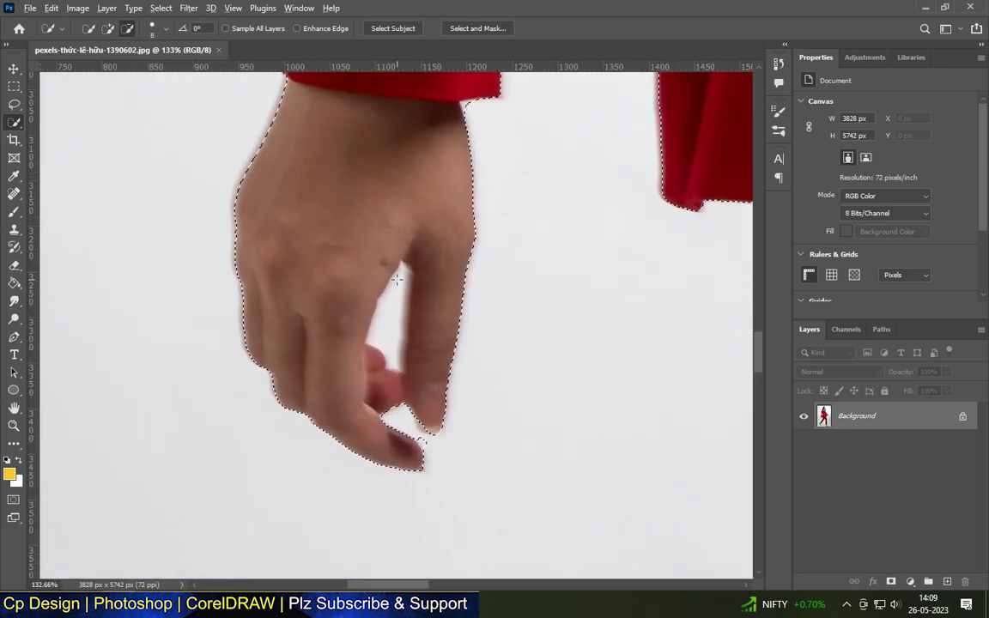
scroll(335, 237, "down", 2)
scroll(335, 237, "down", 3)
scroll(404, 344, "down", 2)
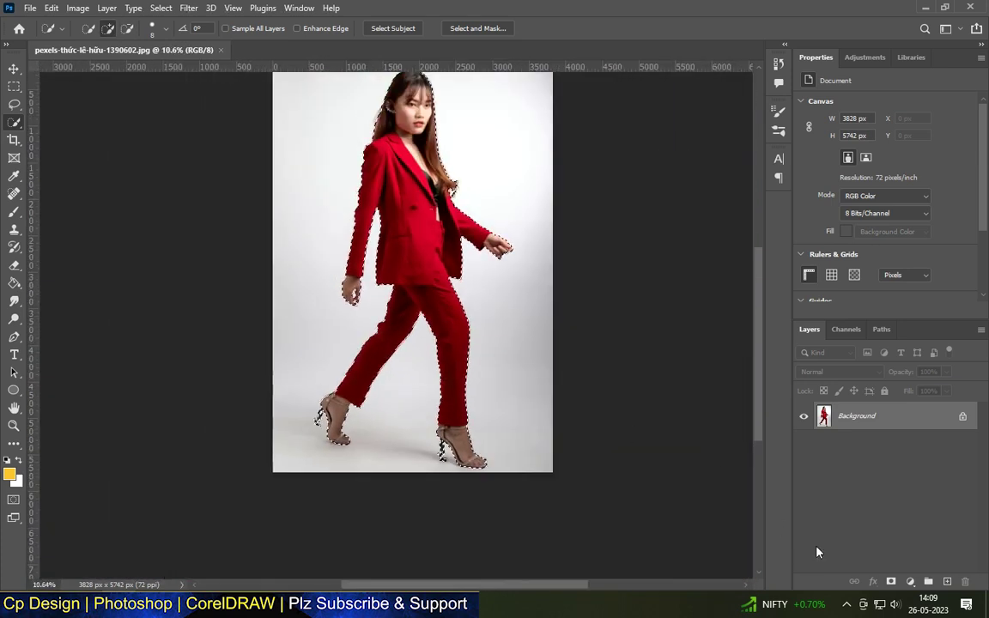
Step: Copy the woman to Layer 1, then add NightFromDay.CUBE Color Lookup and Brightness/Contrast above Background
key("ctrl+j")
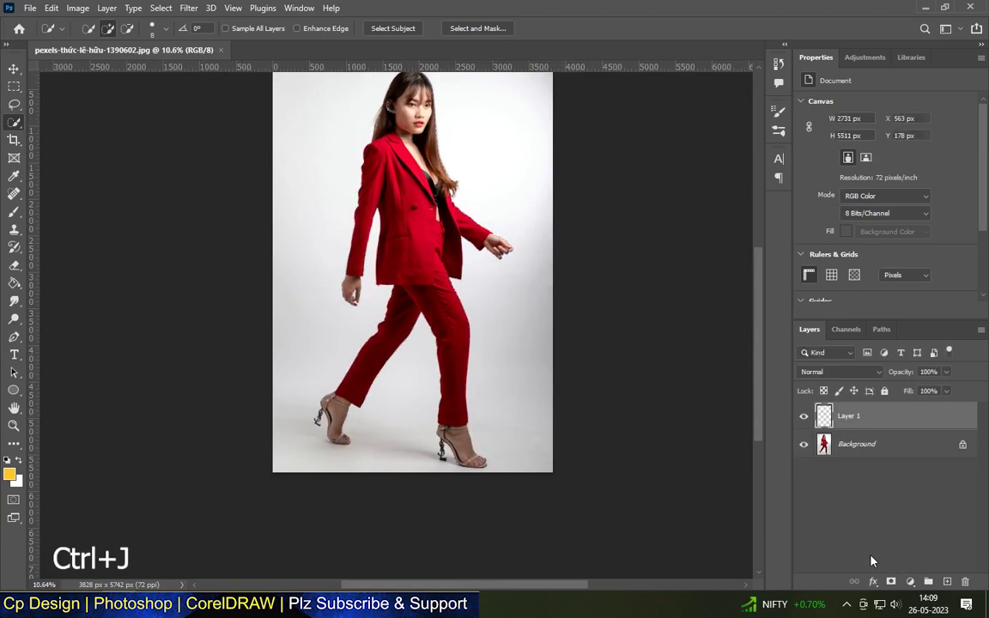
left_click(870, 444)
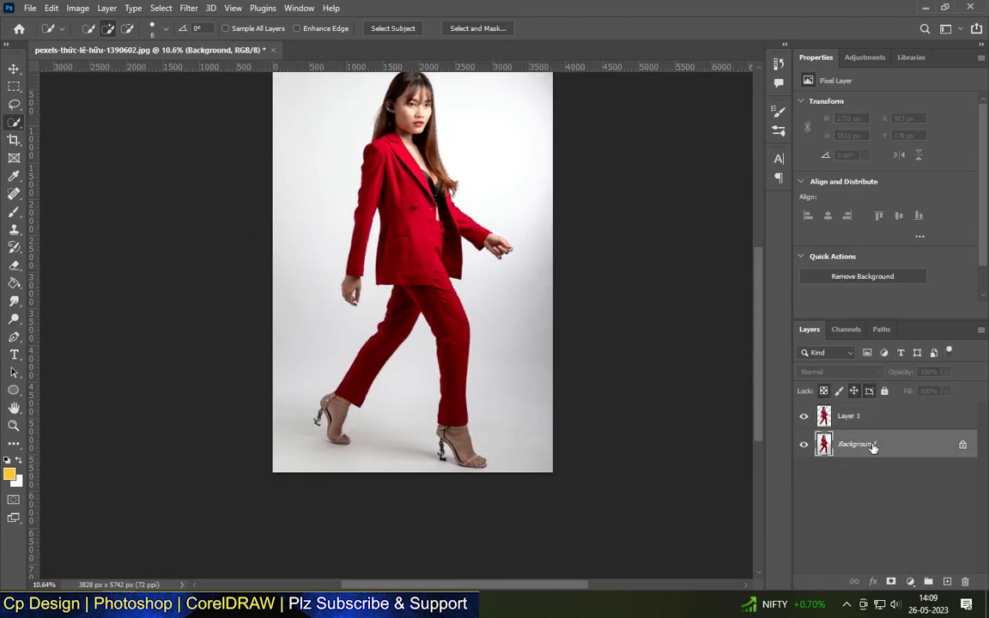
left_click(910, 581)
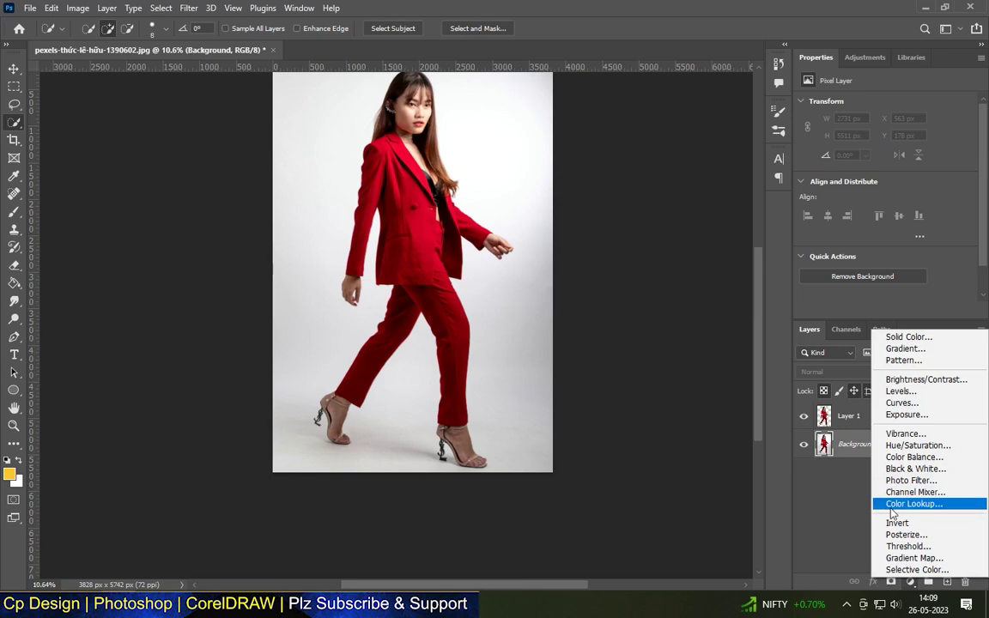
left_click(893, 507)
left_click(876, 104)
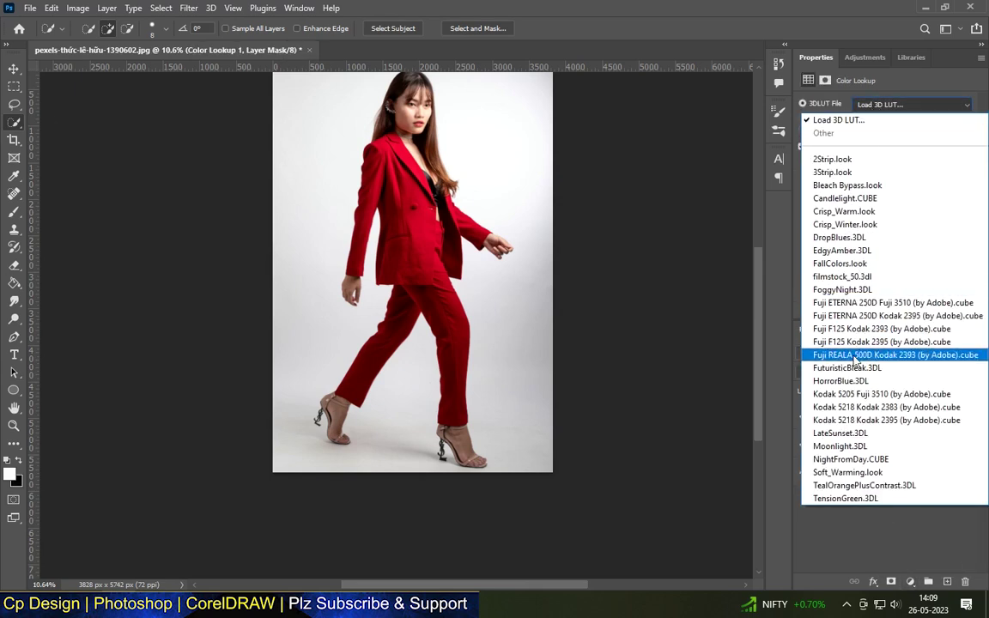
left_click(843, 459)
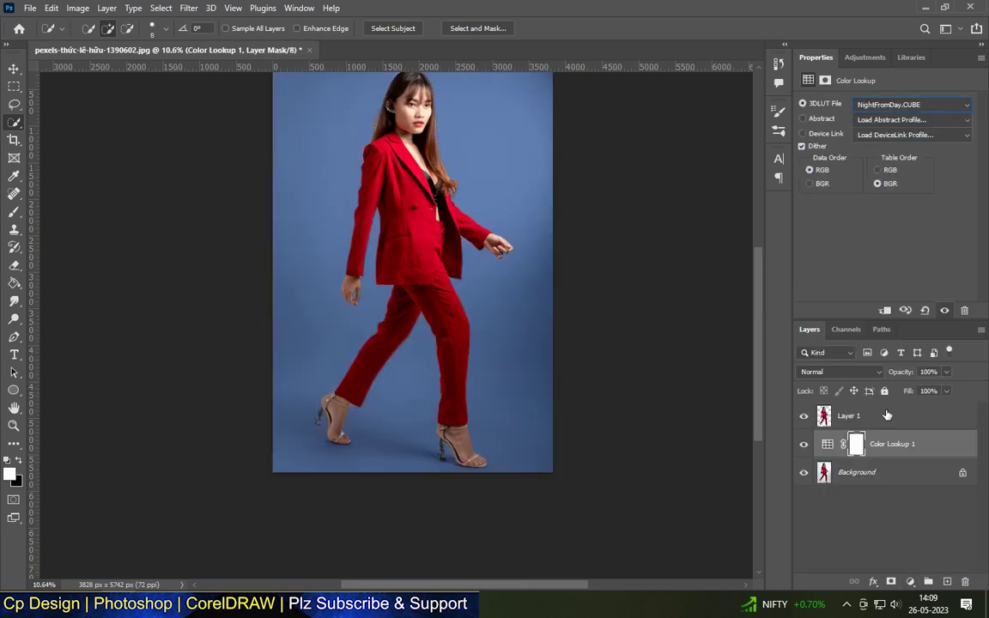
left_click(910, 582)
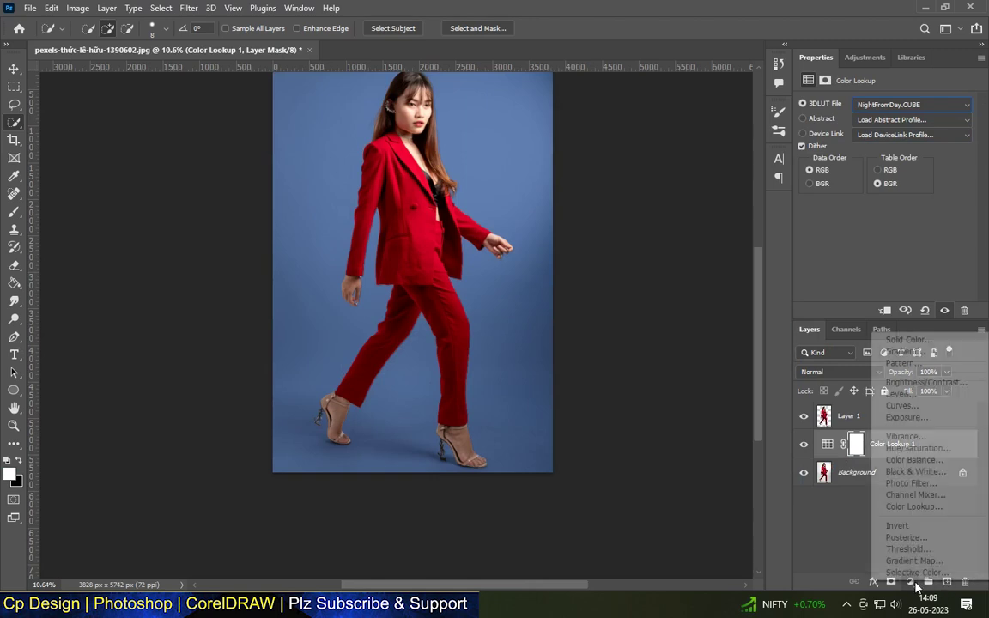
left_click(892, 379)
Step: Set Brightness/Contrast 1 to Brightness -131 and Contrast 42 for a navy backdrop
left_click_drag(874, 149, 817, 167)
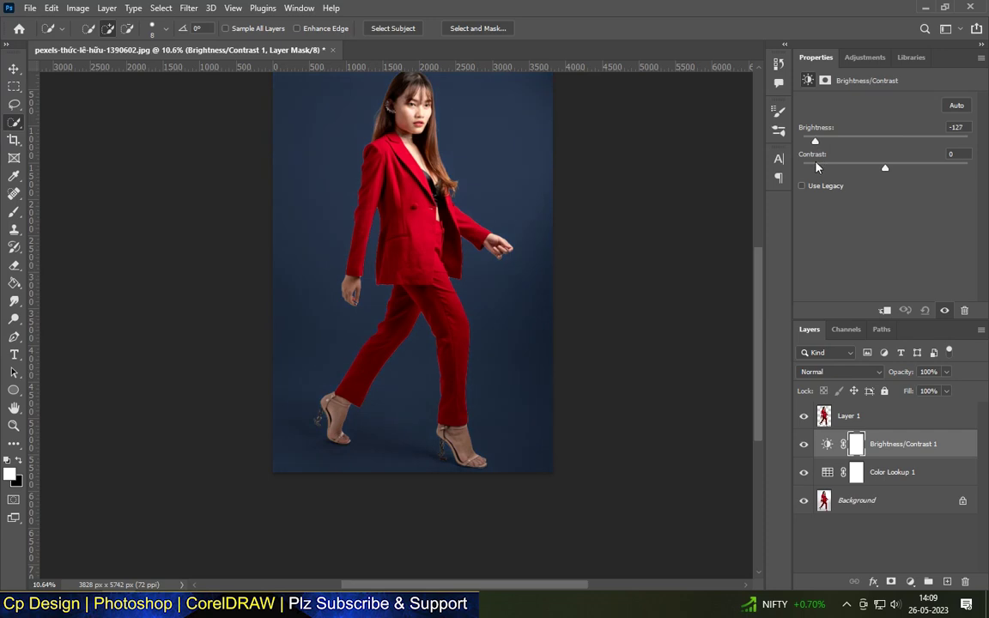
left_click_drag(885, 172, 920, 169)
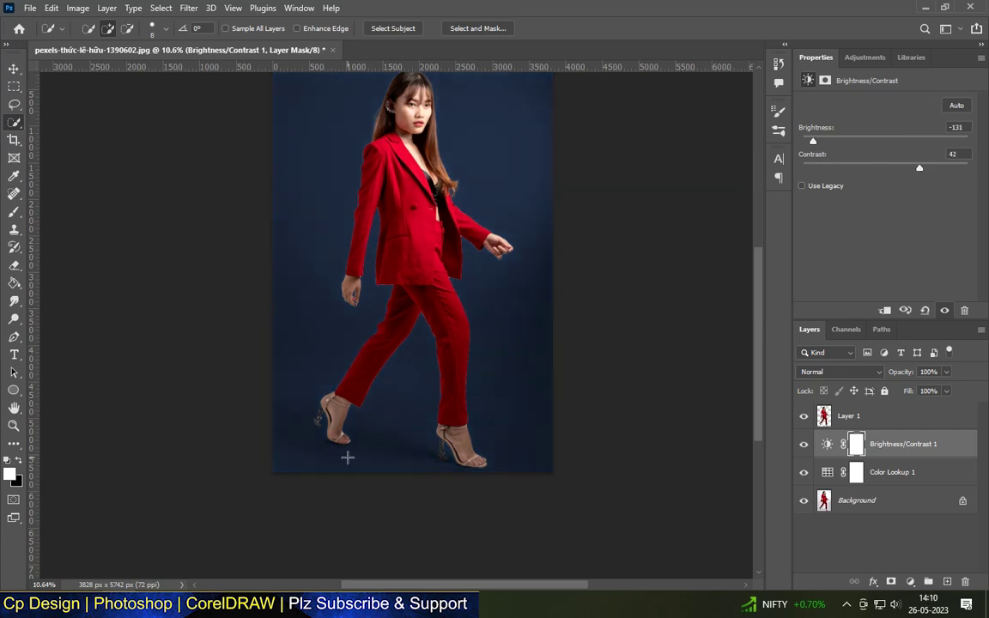
scroll(347, 455, "down", 2)
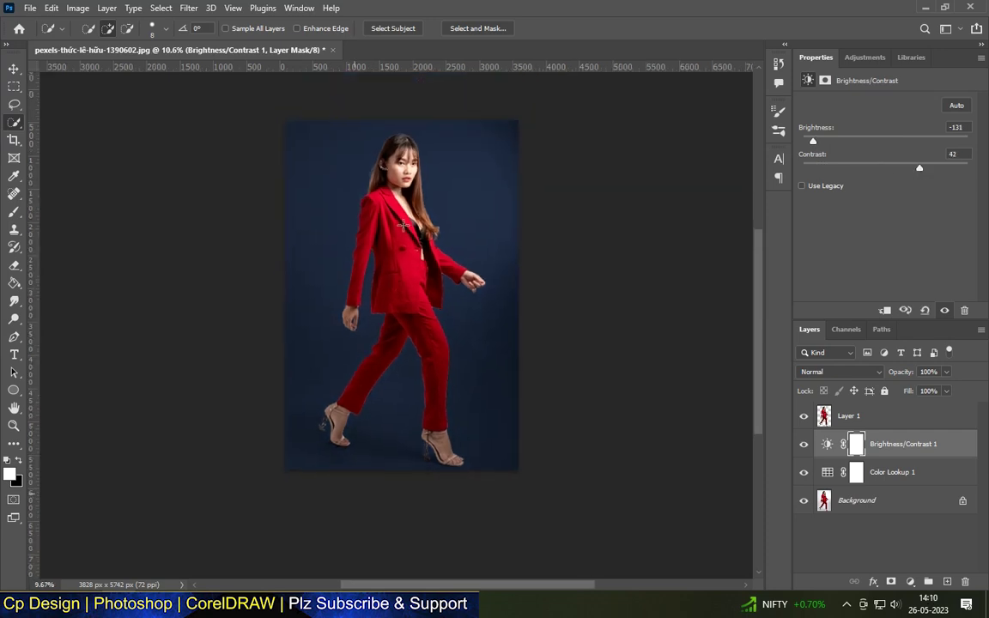
Step: Add Brightness/Contrast 2 clipped to Layer 1, with Brightness -101 and Contrast 100
left_click(14, 69)
left_click(374, 320)
left_click(374, 319)
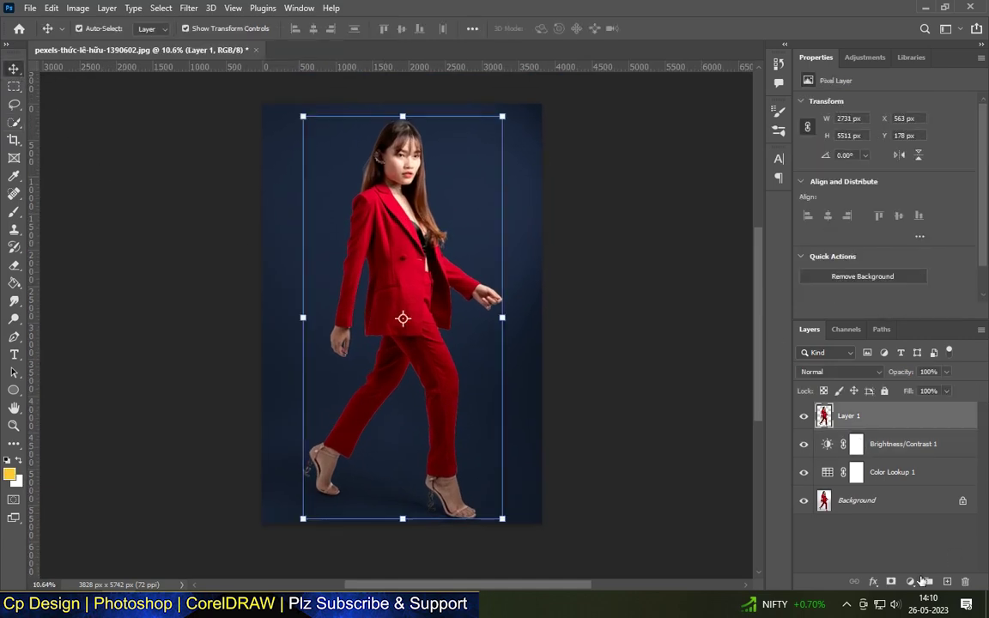
left_click(924, 579)
left_click(945, 382)
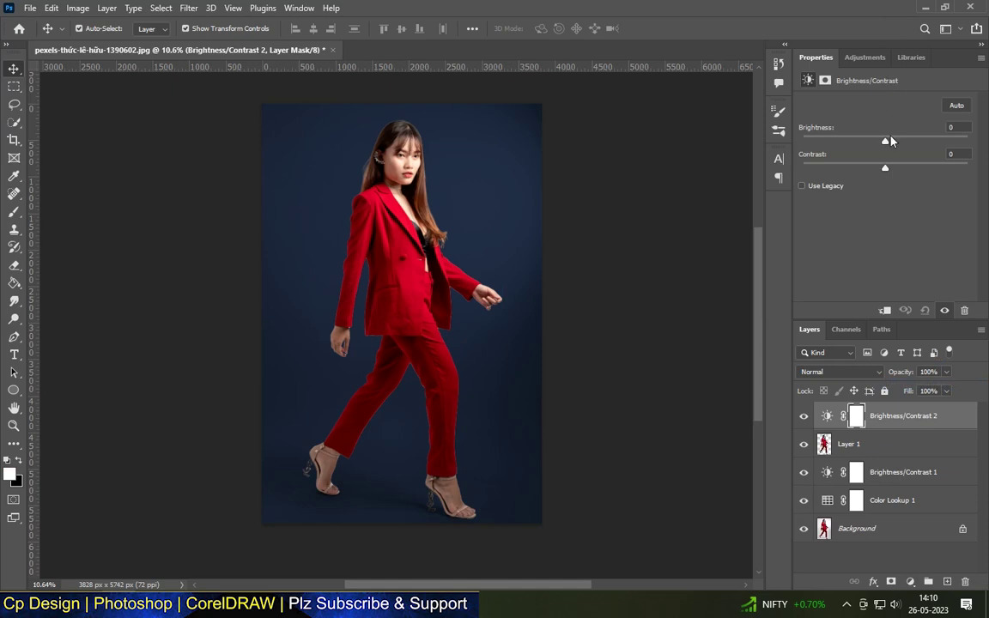
left_click_drag(860, 143, 841, 149)
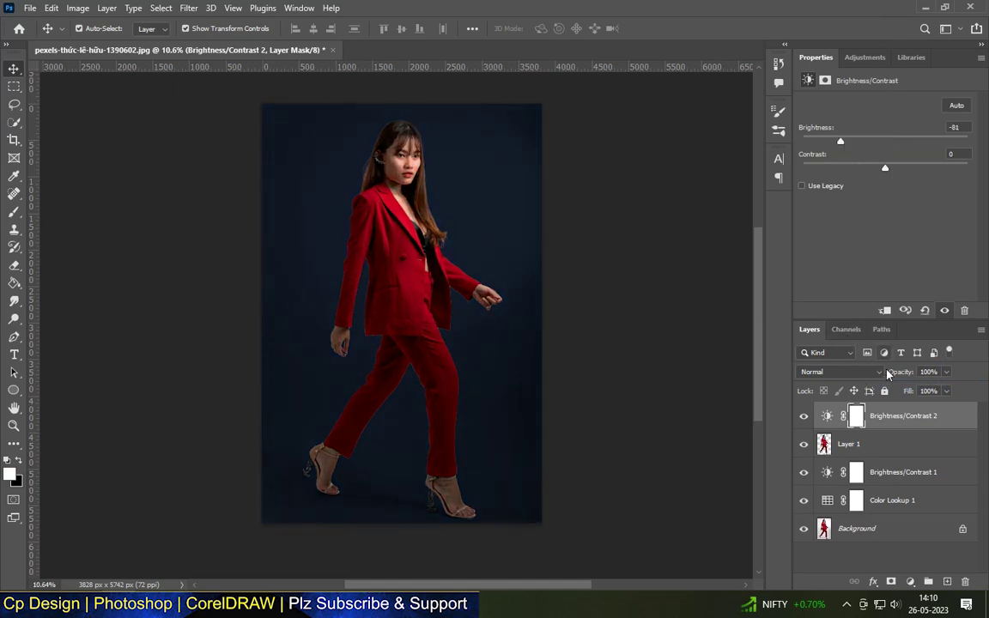
left_click(884, 310)
left_click_drag(886, 168, 948, 165)
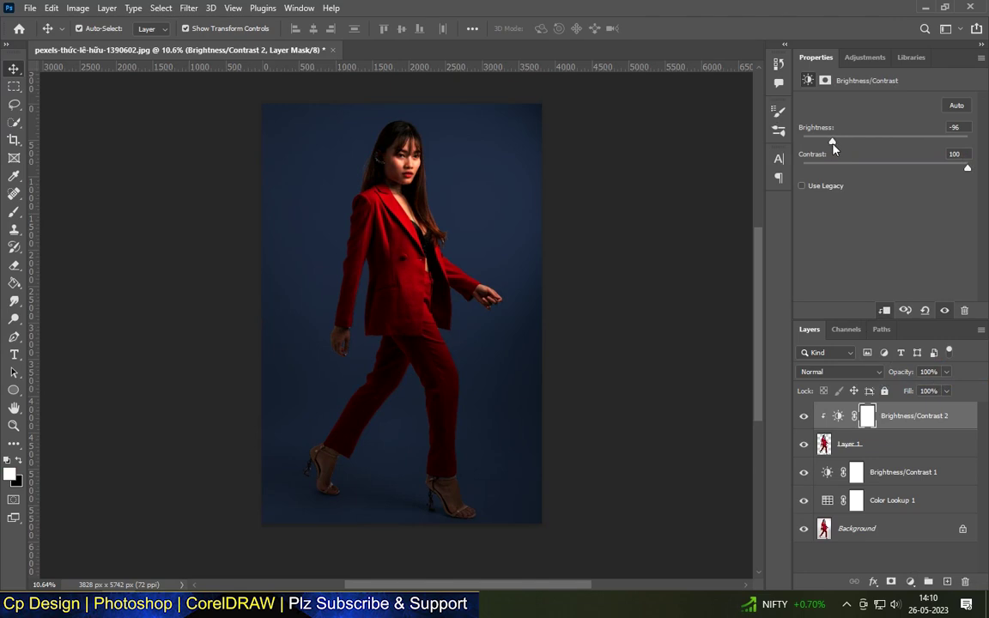
left_click_drag(832, 144, 831, 154)
left_click(640, 241)
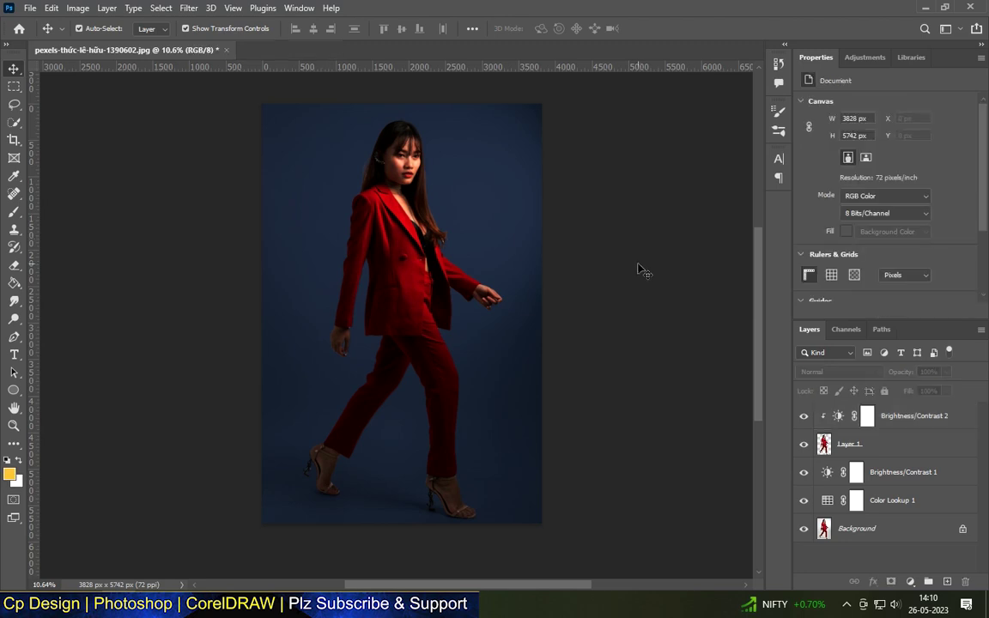
Step: Add an empty Layer 2 on top and set the brush to a 90 px Hard Round tip
left_click(946, 581)
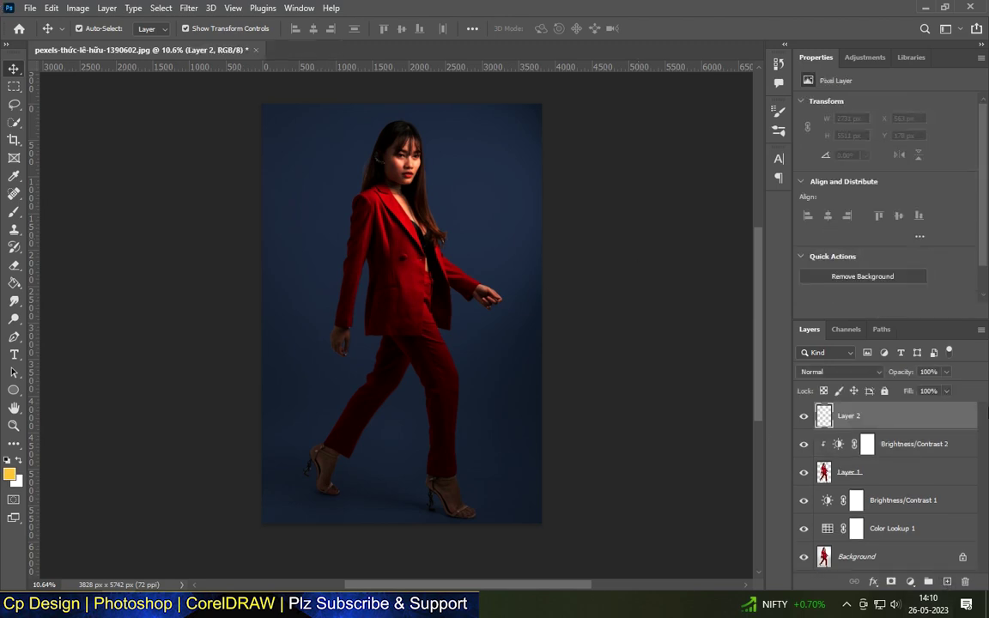
left_click(13, 336)
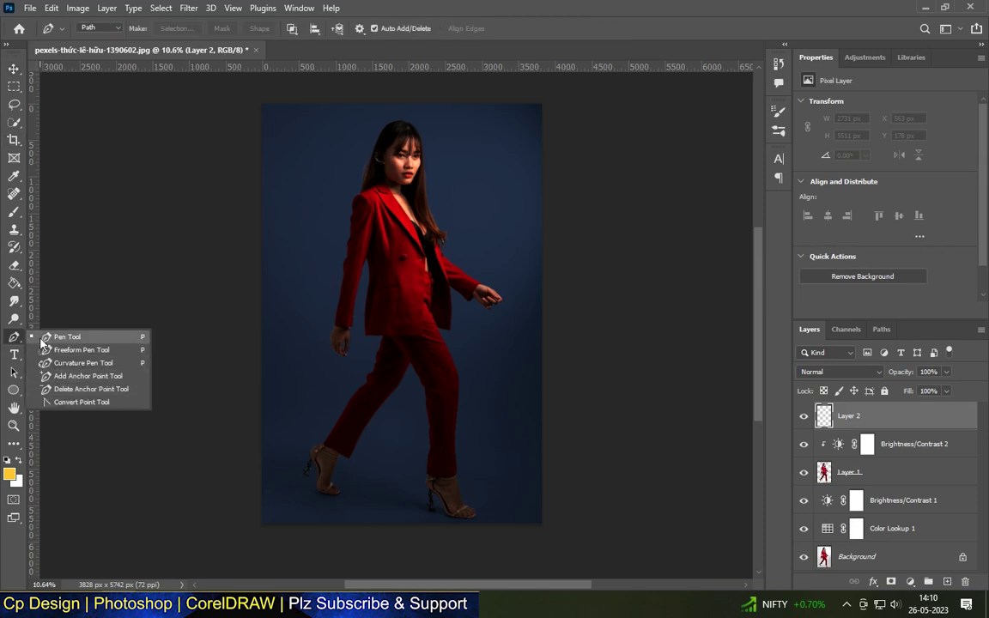
left_click(67, 337)
key("b")
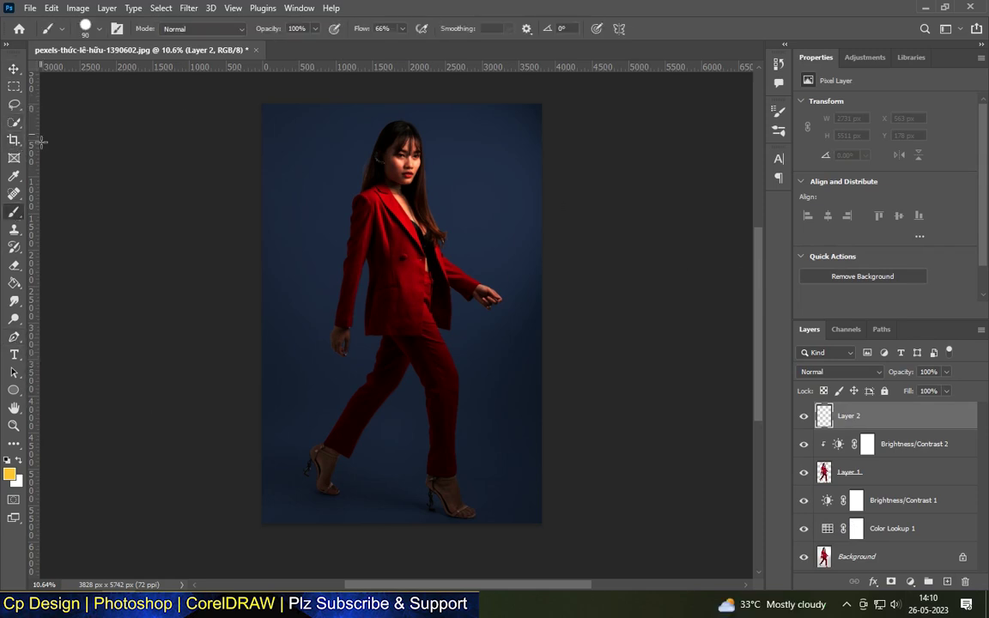
left_click(84, 28)
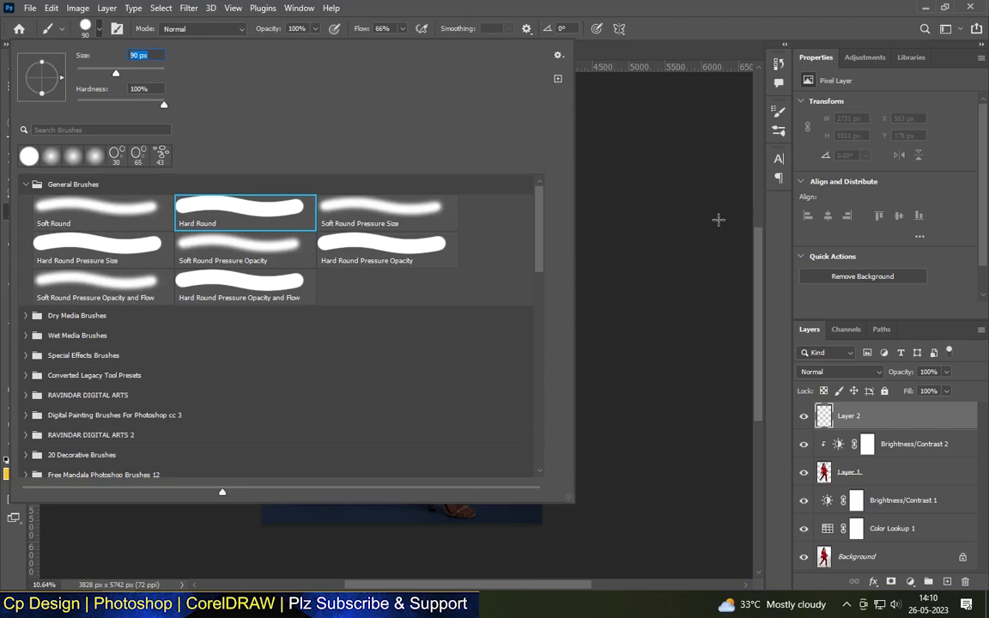
left_click(636, 205)
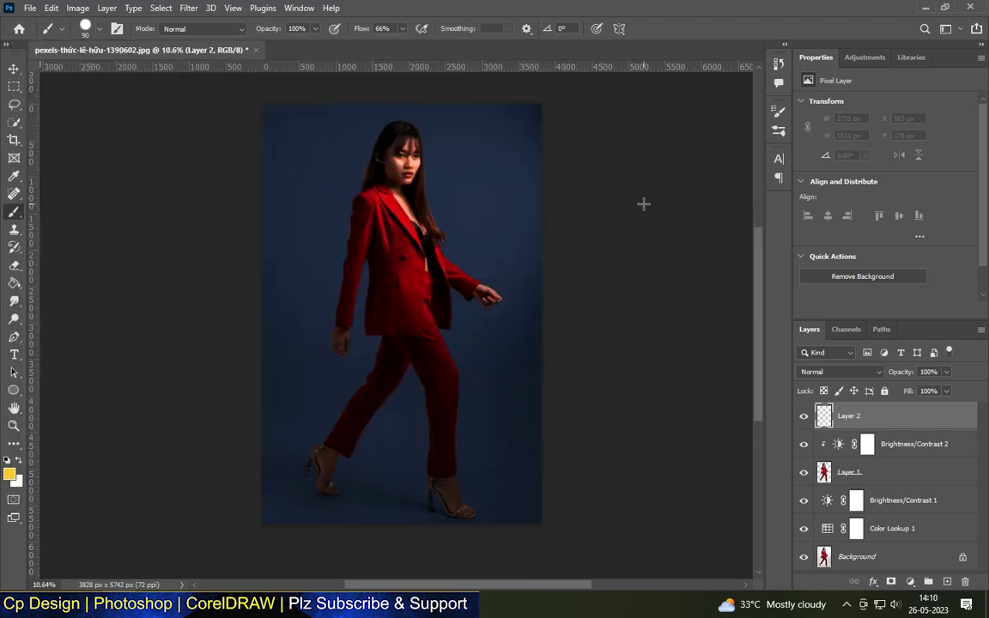
left_click(14, 339)
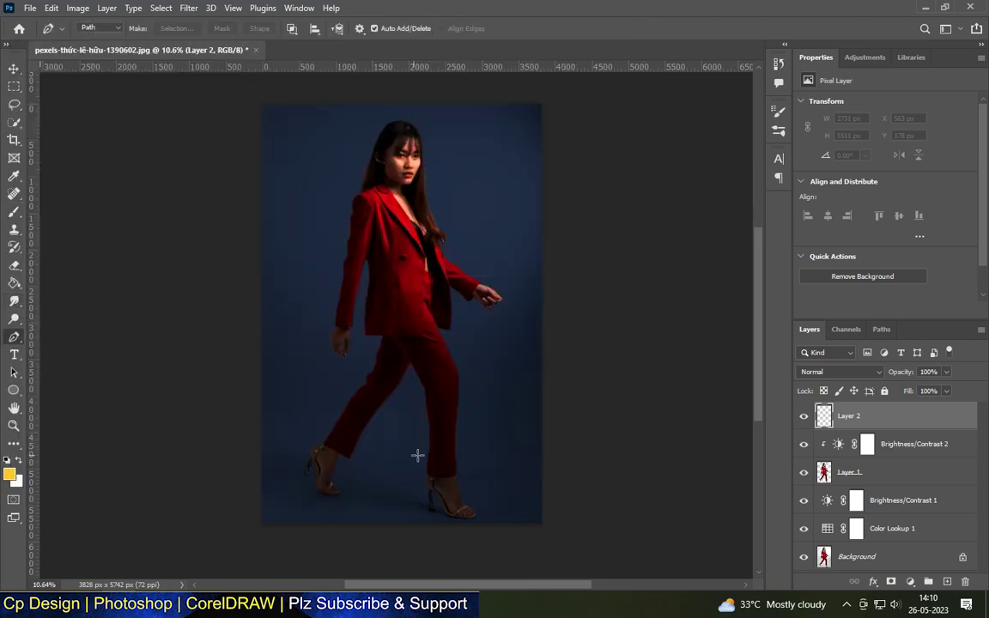
Step: Draw an inverted triangle path across the woman and stroke it with the yellow brush
left_click(289, 169)
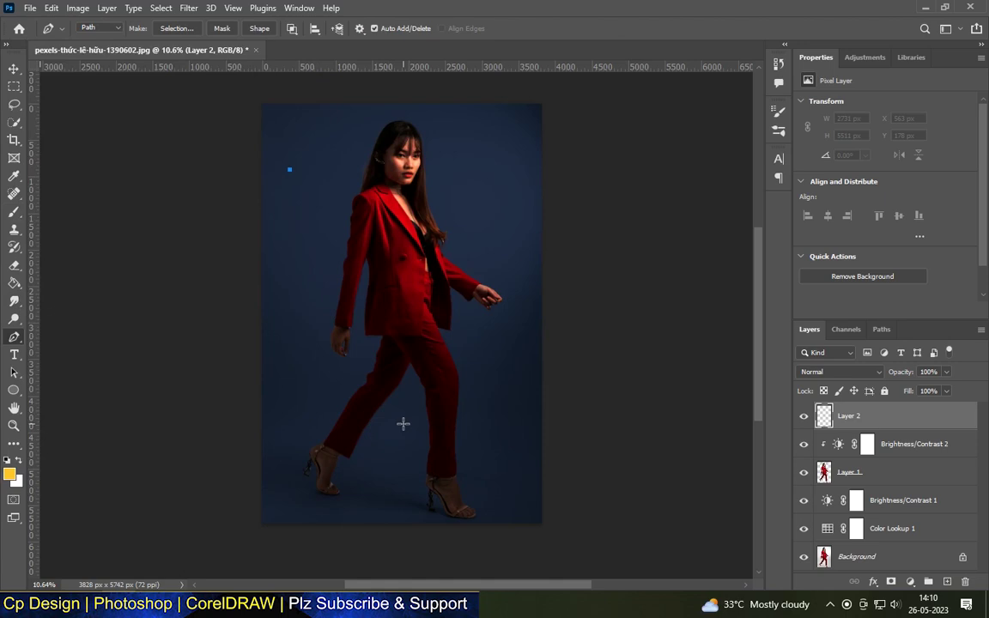
left_click(402, 424)
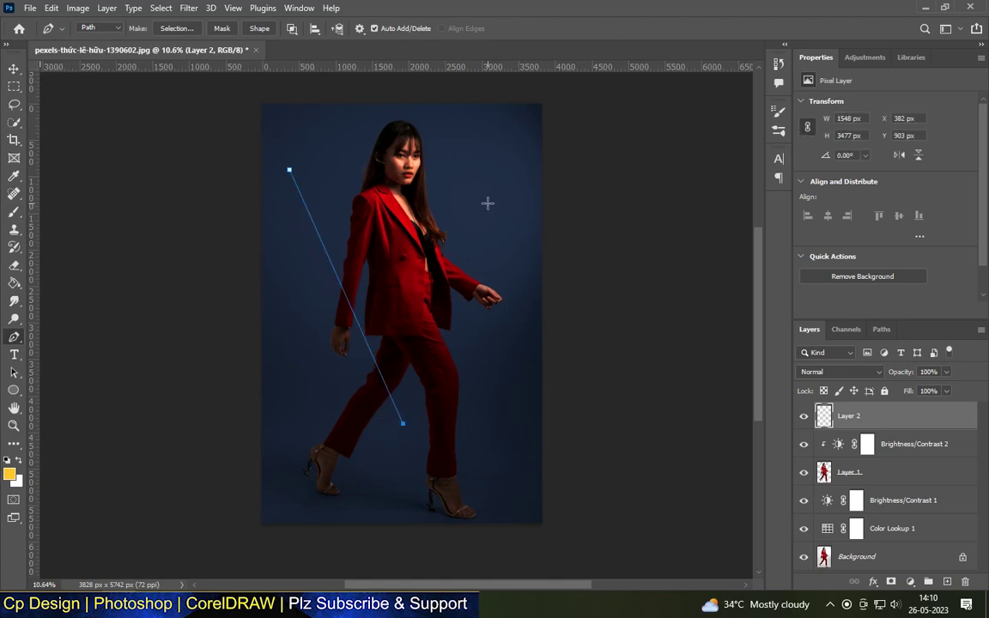
left_click(515, 210)
left_click(291, 170)
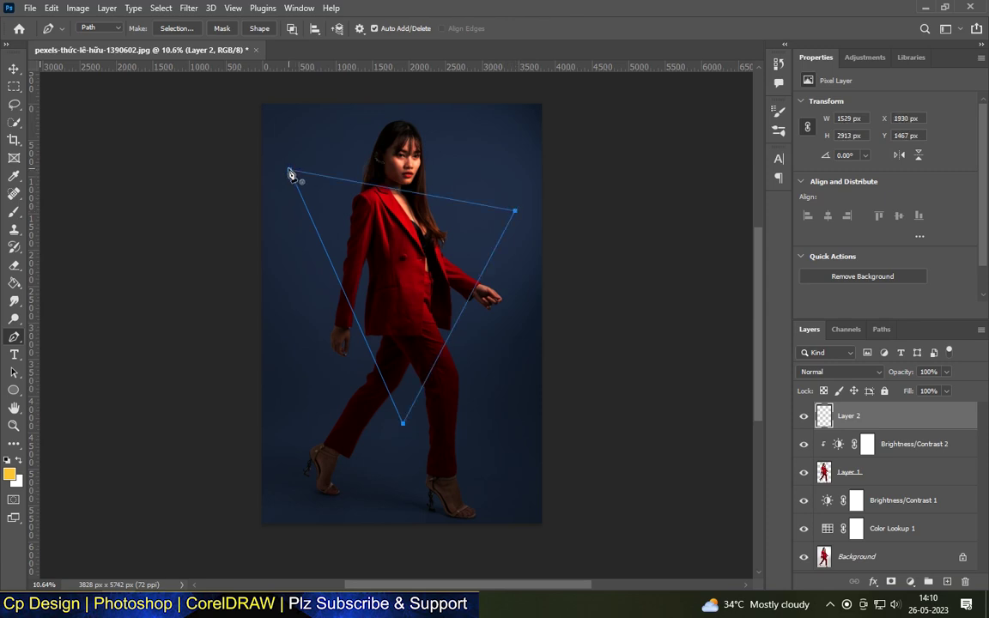
right_click(513, 209)
left_click(550, 322)
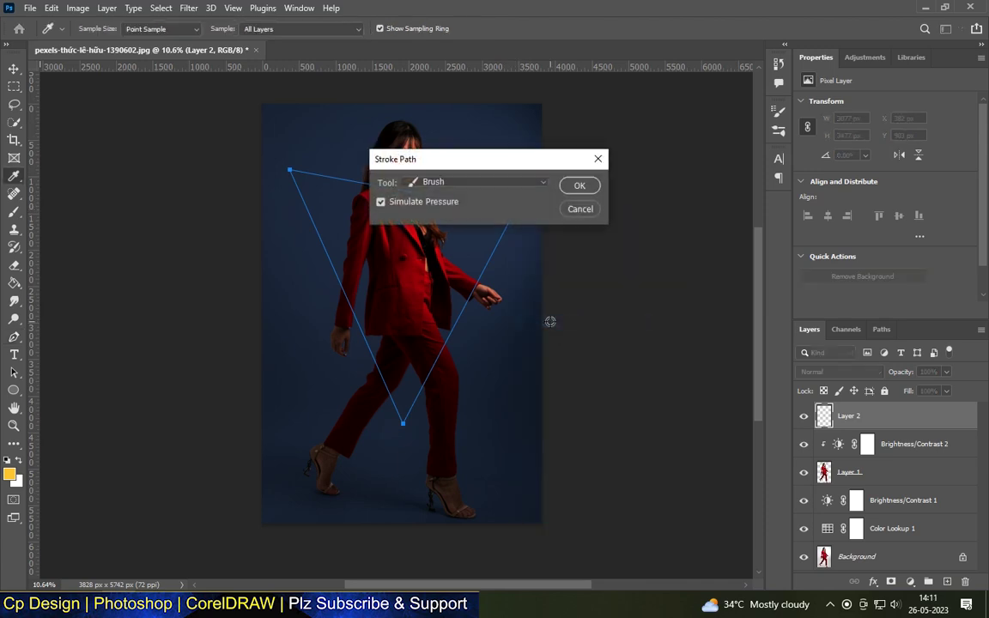
left_click(583, 189)
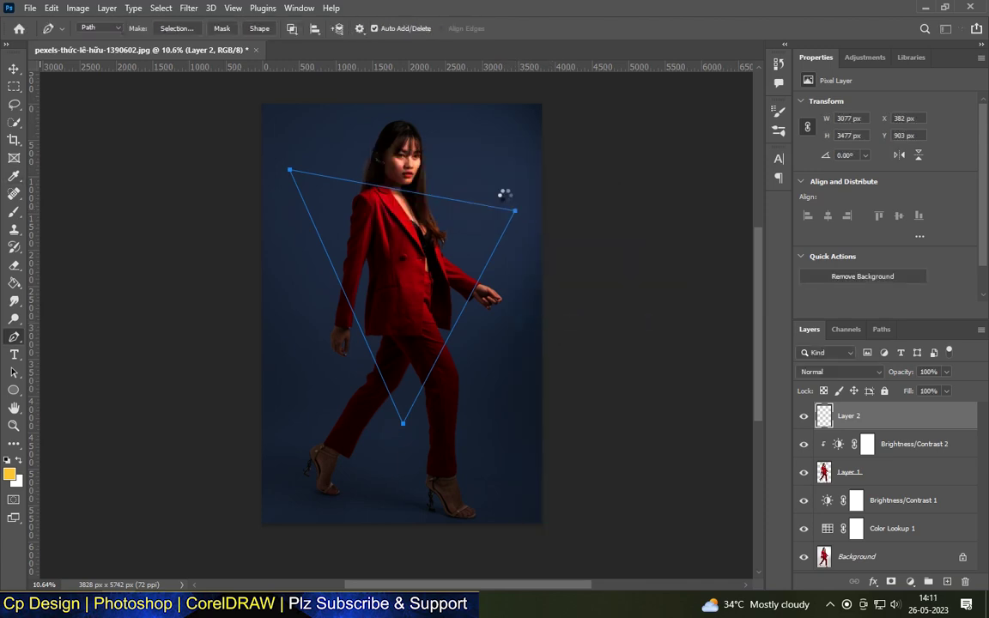
scroll(504, 195, "up", 2)
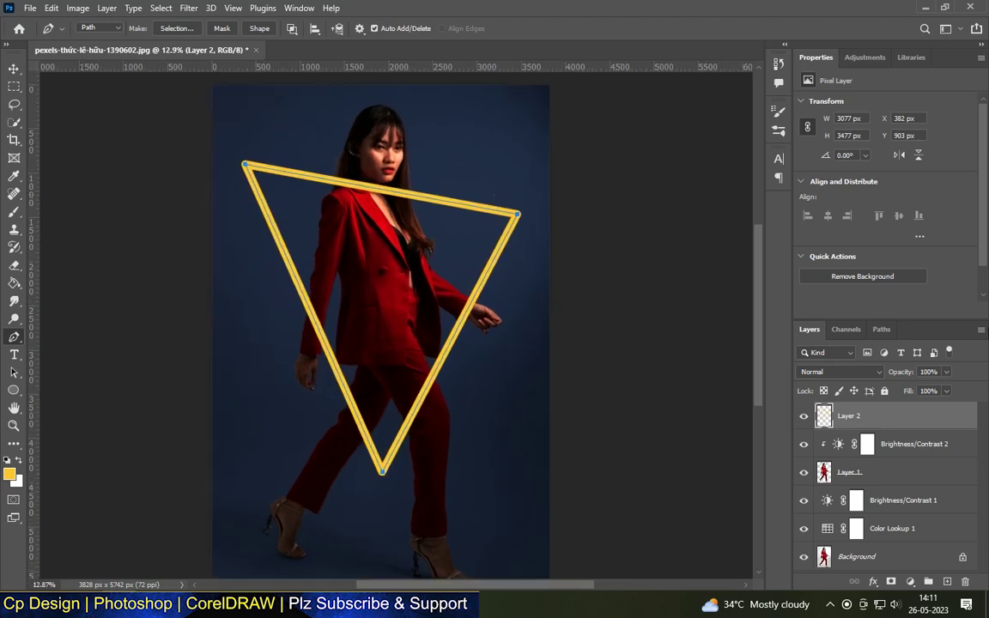
Step: Delete the triangle path and reselect the triangle on Layer 2
right_click(247, 159)
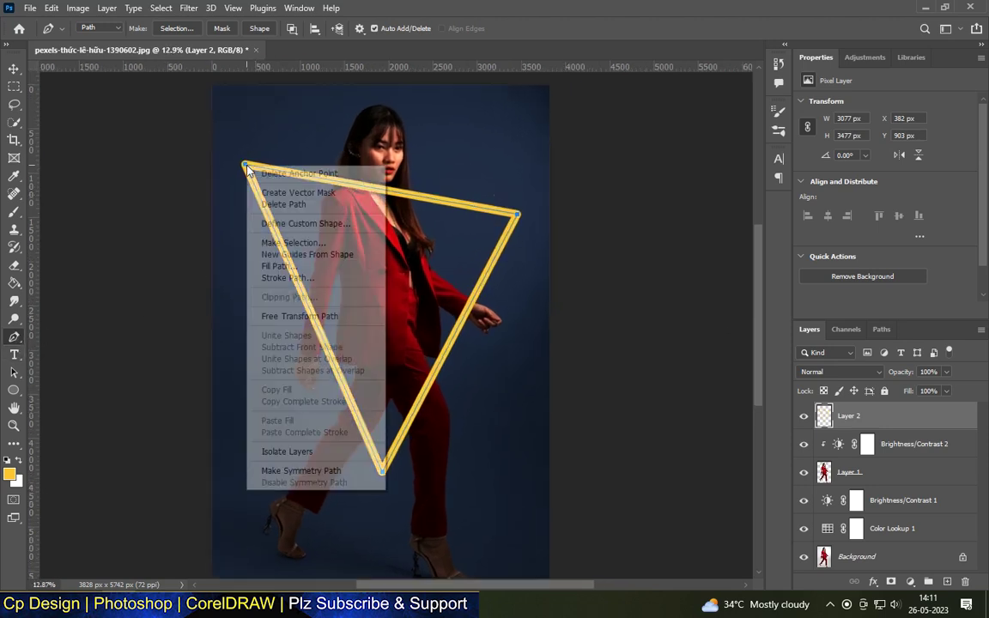
left_click(286, 208)
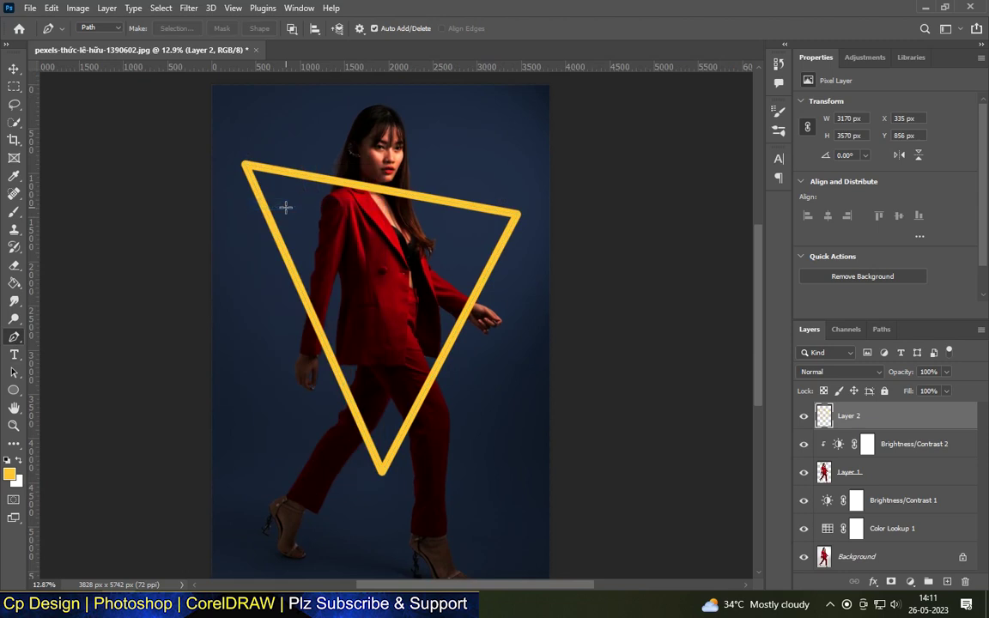
left_click(15, 69)
left_click(612, 385)
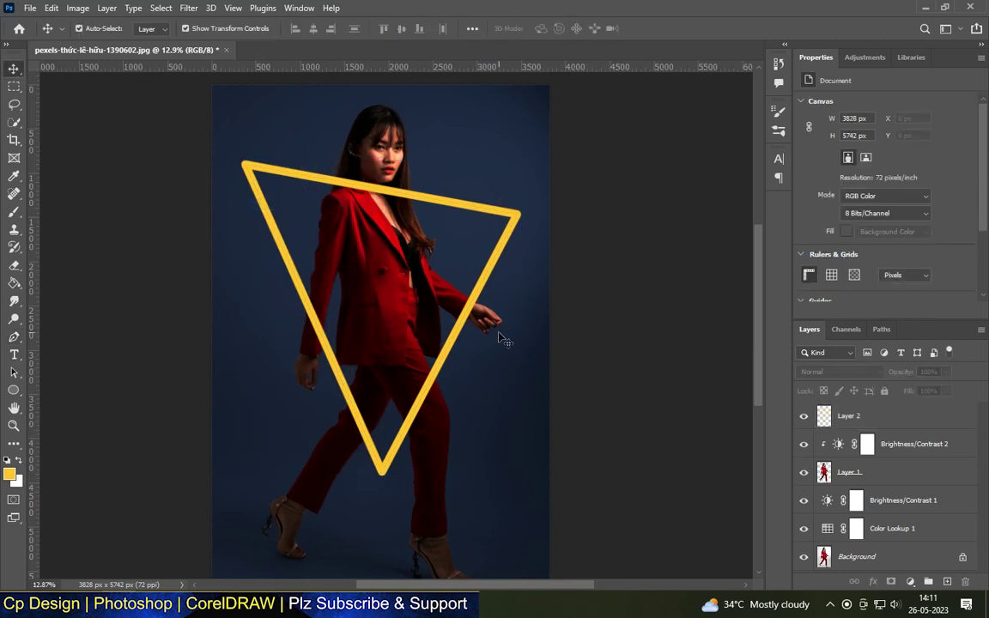
scroll(504, 243, "up", 2)
left_click(507, 236)
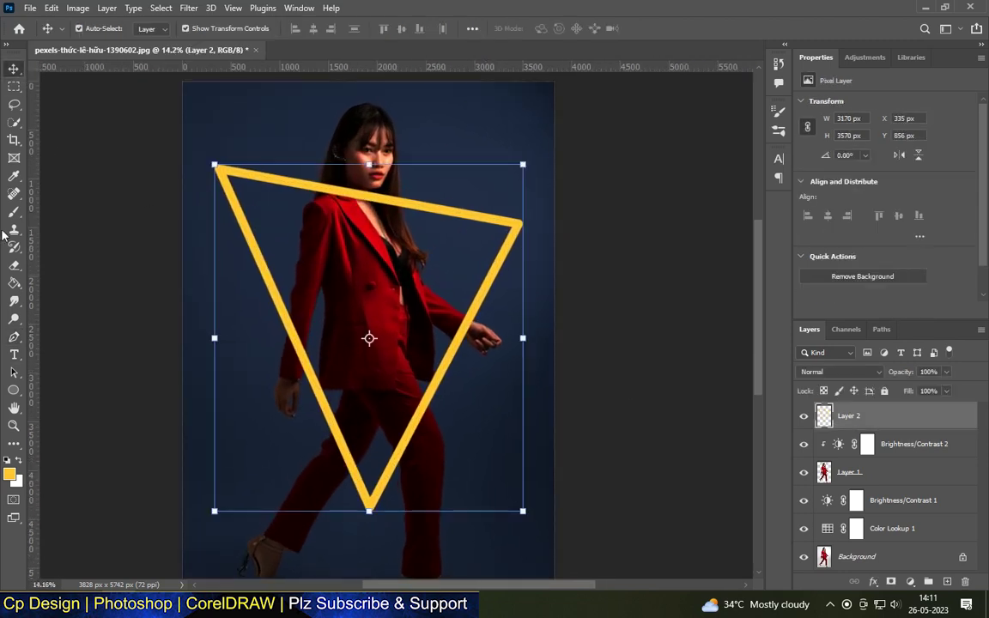
double_click(881, 418)
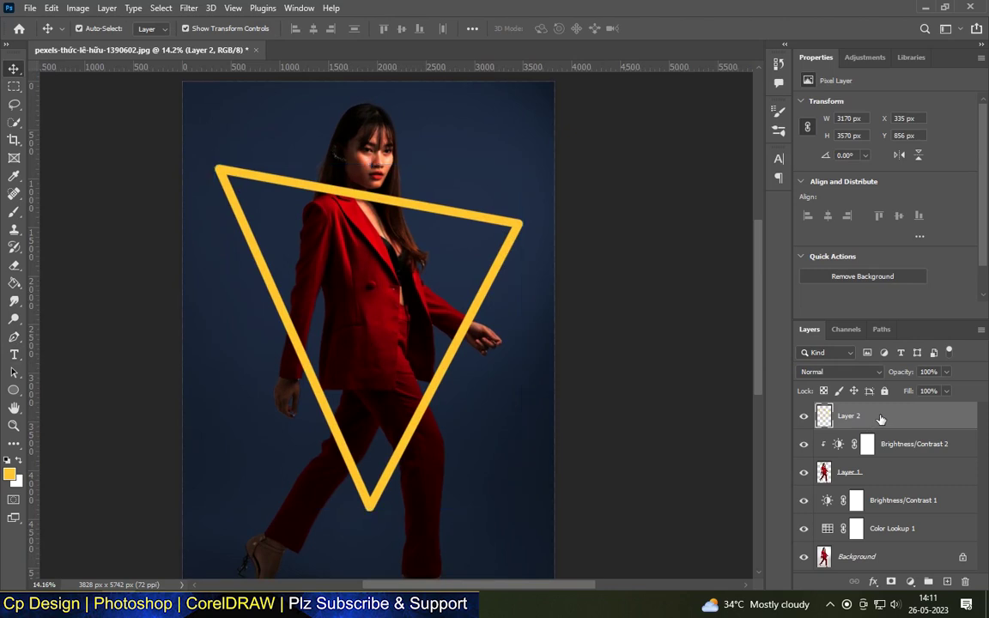
Step: Give the triangle a bright yellow (ffea00) Color Overlay
left_click(501, 266)
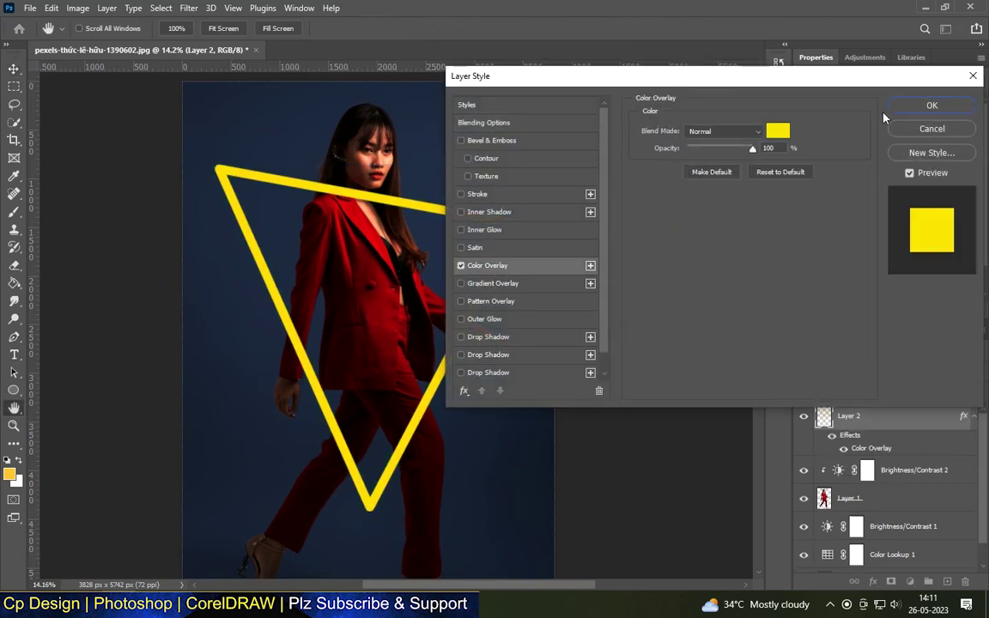
left_click(783, 130)
left_click_drag(695, 142, 700, 138)
left_click(846, 135)
left_click(461, 230)
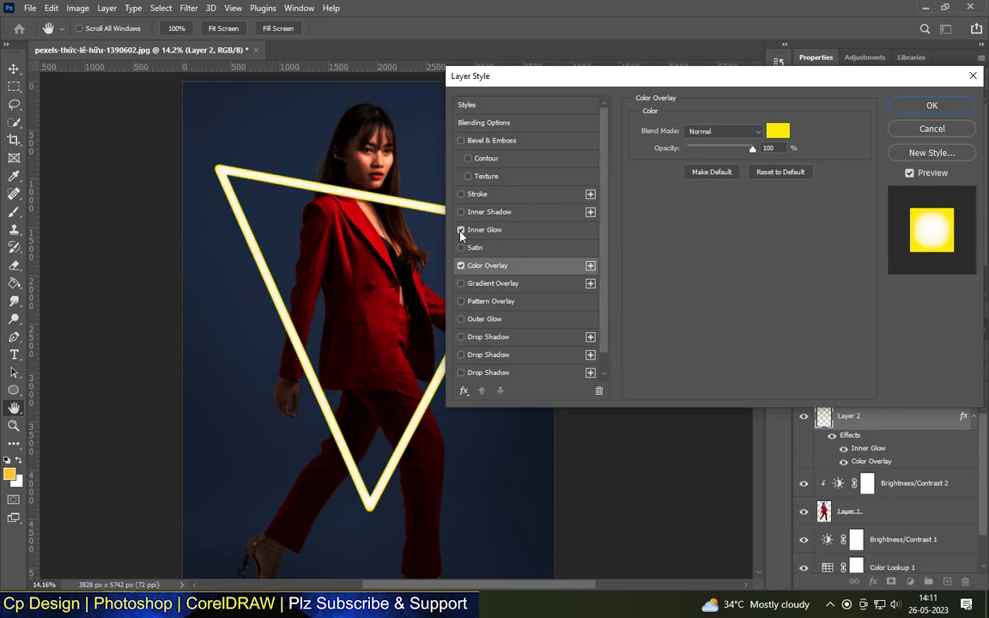
left_click(783, 133)
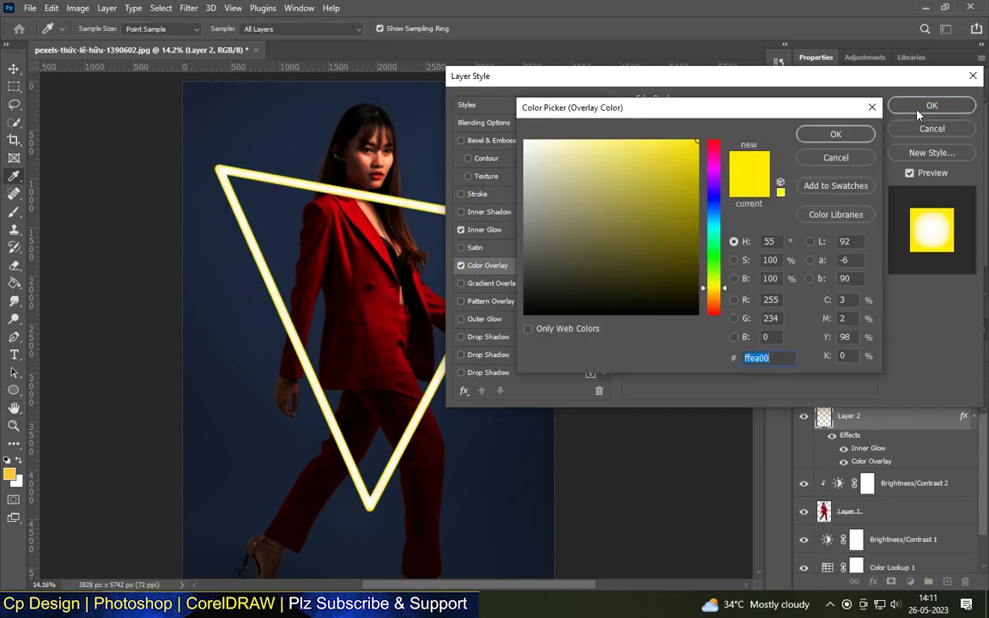
left_click(842, 136)
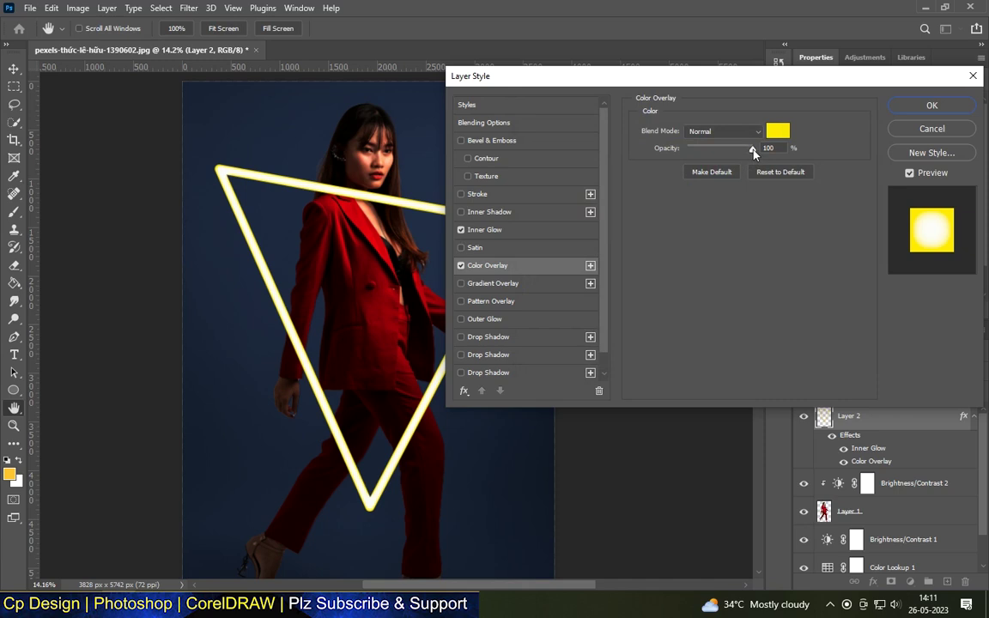
Step: Set the triangle's Inner Glow to 45 px size with 16% jitter
left_click(486, 230)
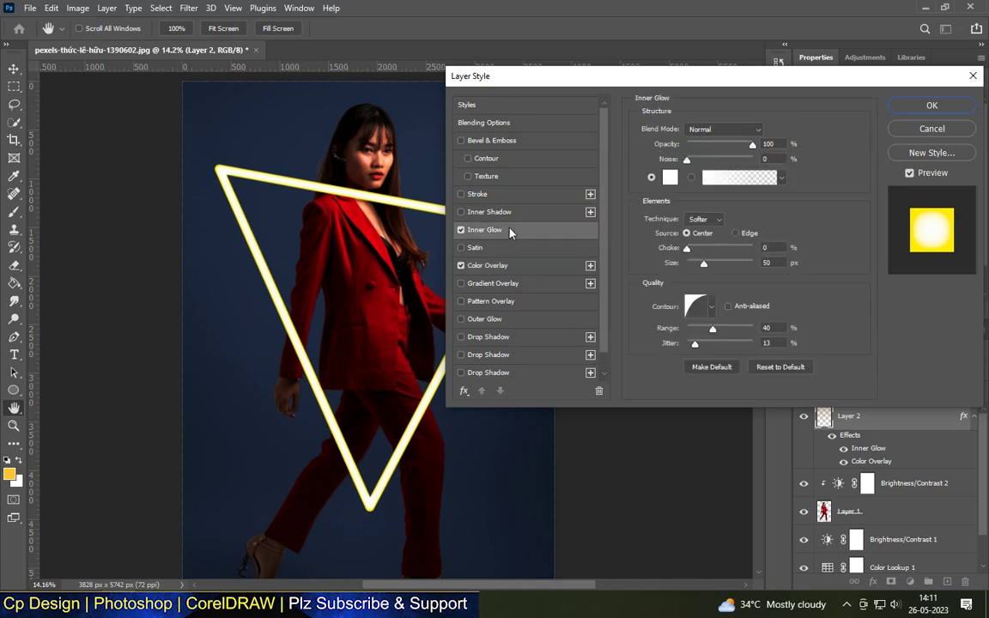
left_click(765, 263)
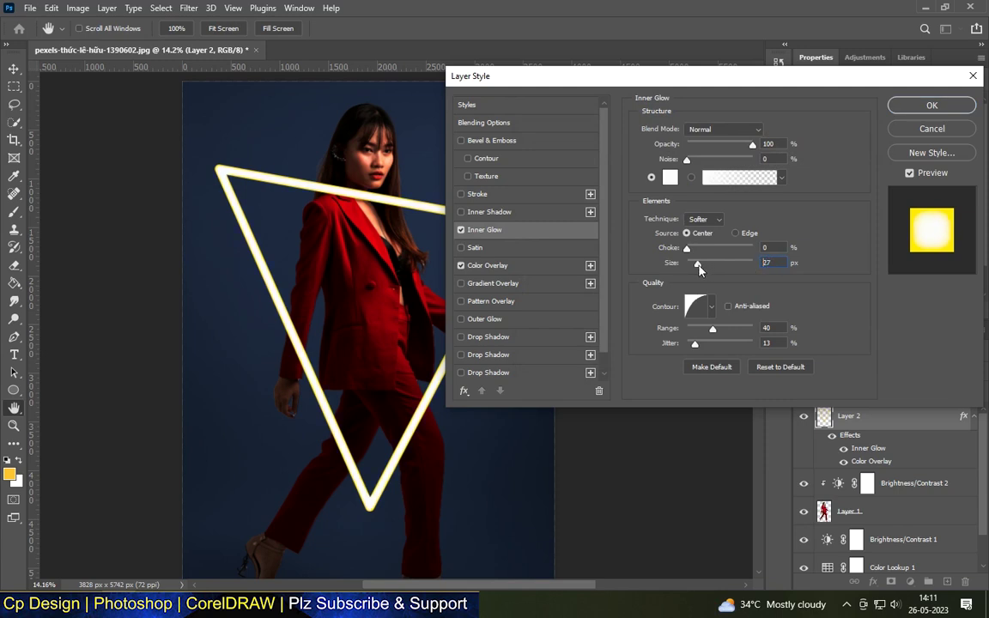
left_click(777, 262)
type("45")
left_click(711, 306)
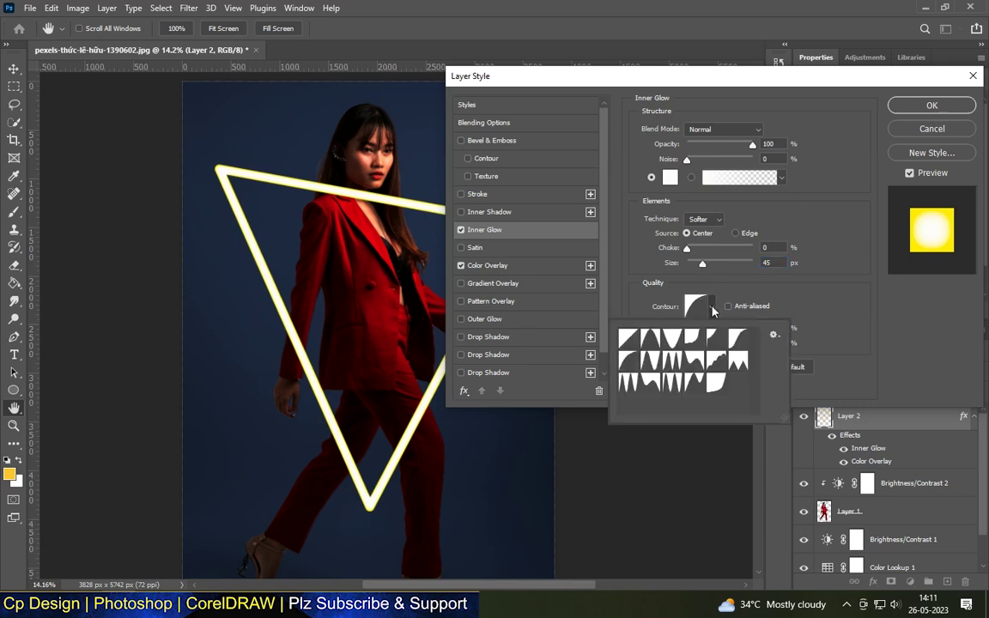
double_click(637, 359)
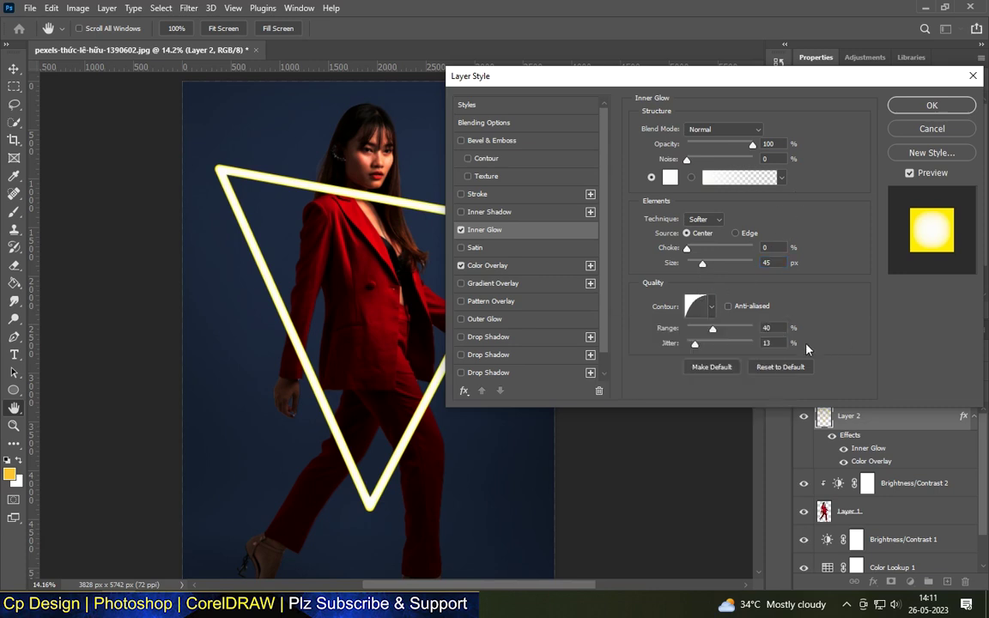
left_click_drag(698, 346, 697, 348)
left_click_drag(698, 361, 708, 352)
left_click(461, 320)
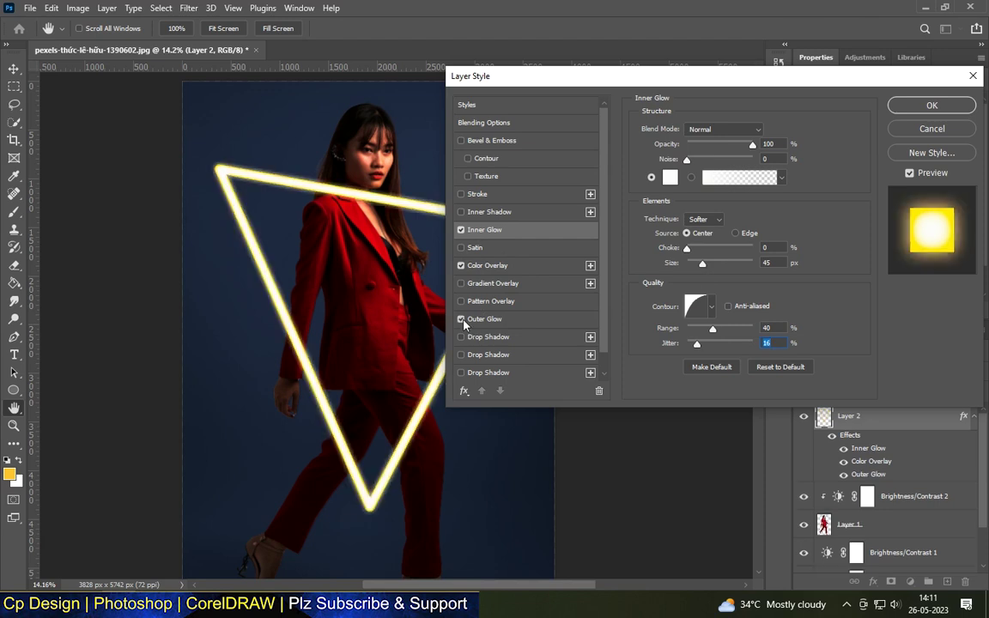
Step: Make the Outer Glow a fully saturated yellow in Linear Dodge (Add) mode
left_click(485, 319)
left_click(726, 129)
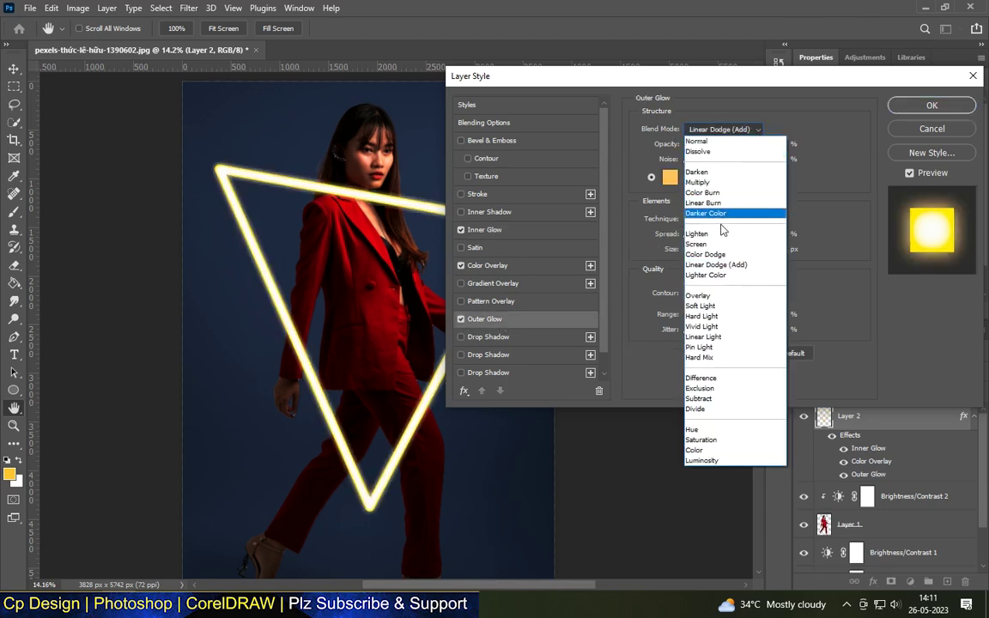
left_click(710, 266)
left_click(669, 177)
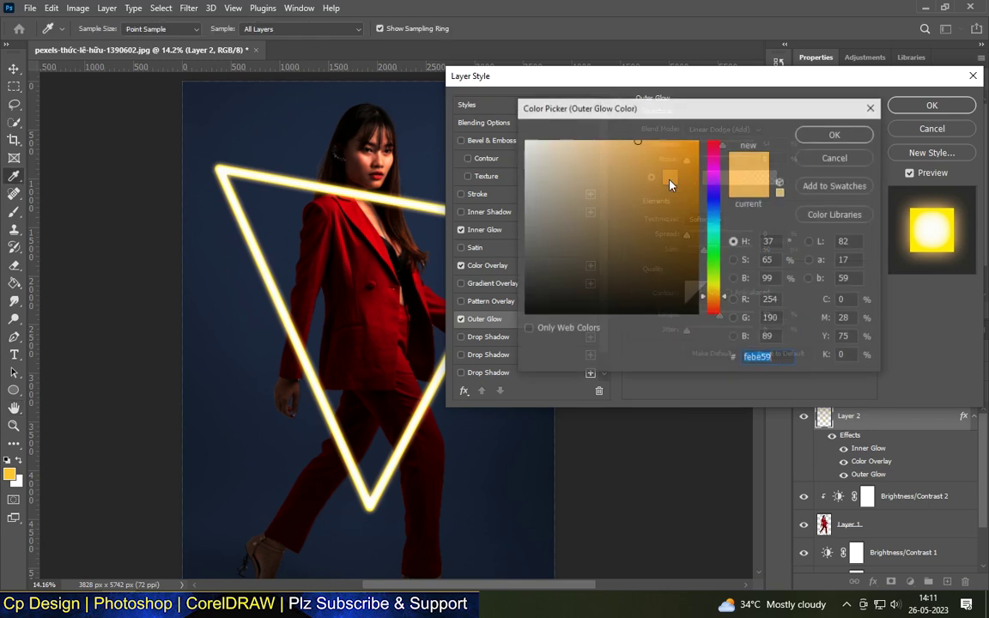
left_click(834, 133)
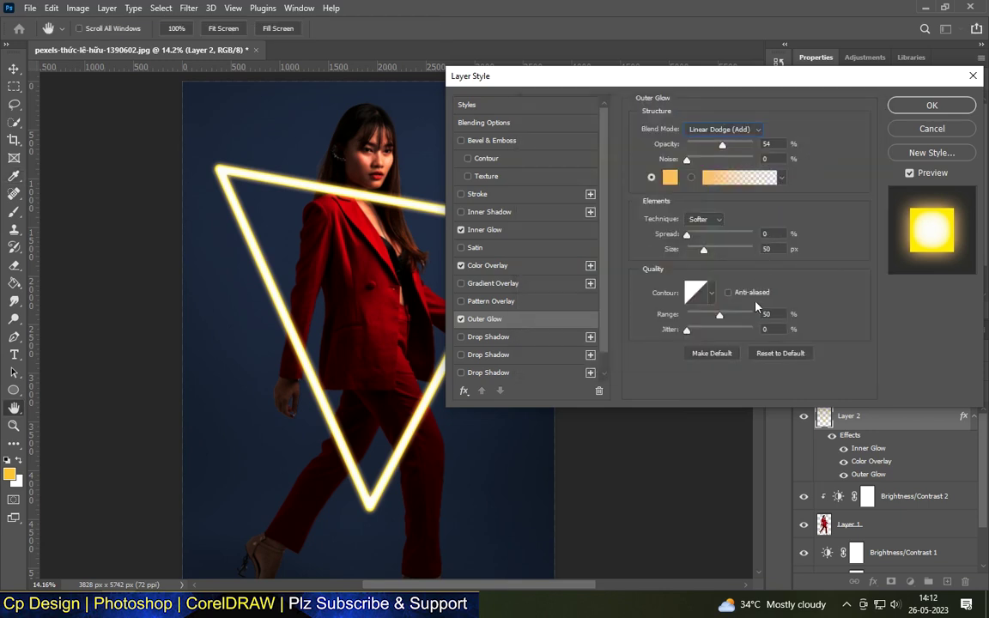
left_click(670, 177)
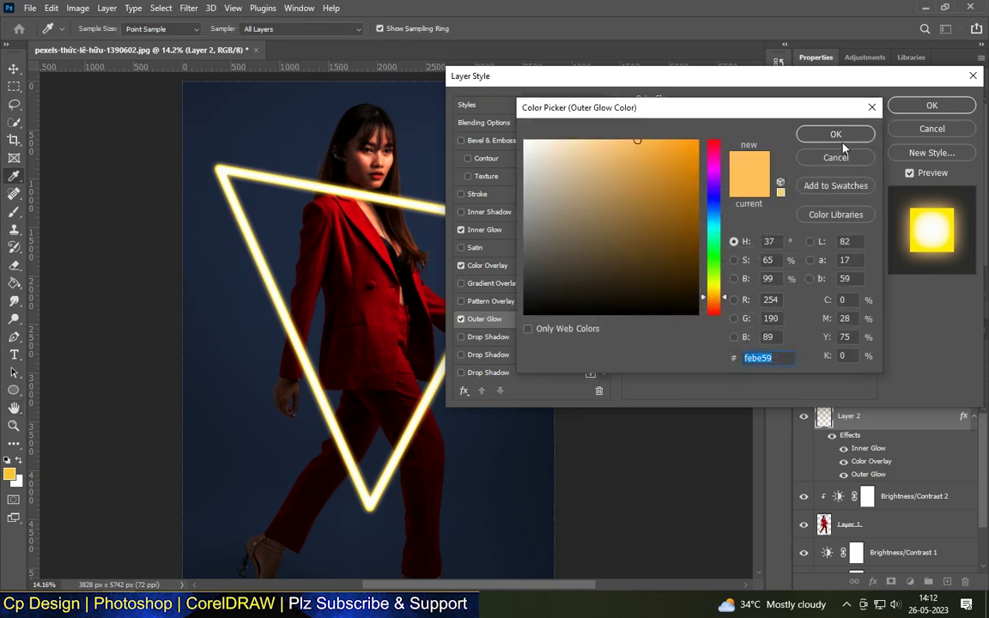
left_click(714, 292)
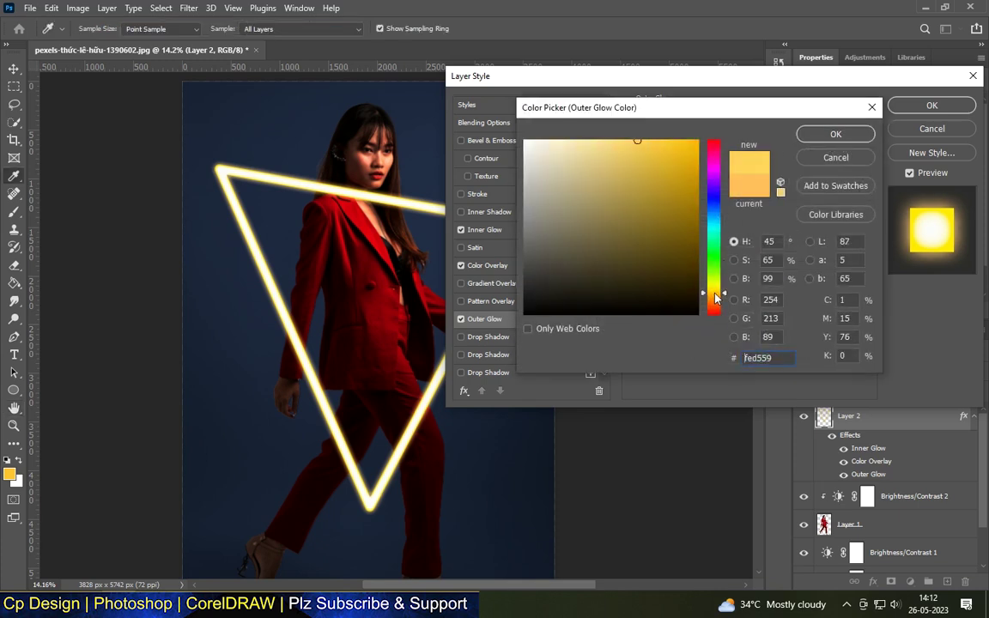
left_click_drag(725, 296, 724, 288)
left_click(697, 142)
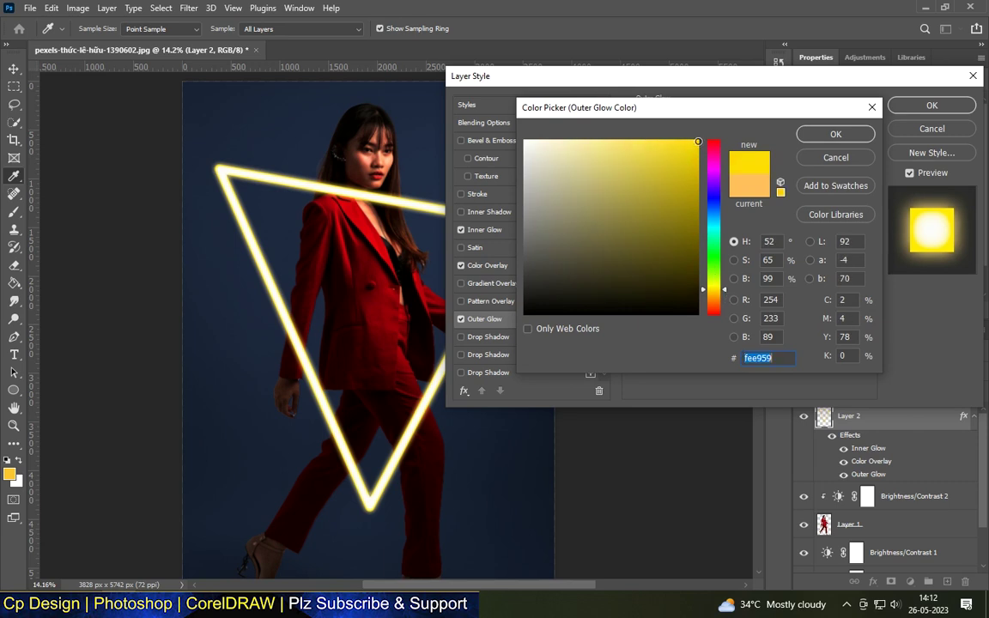
left_click(826, 137)
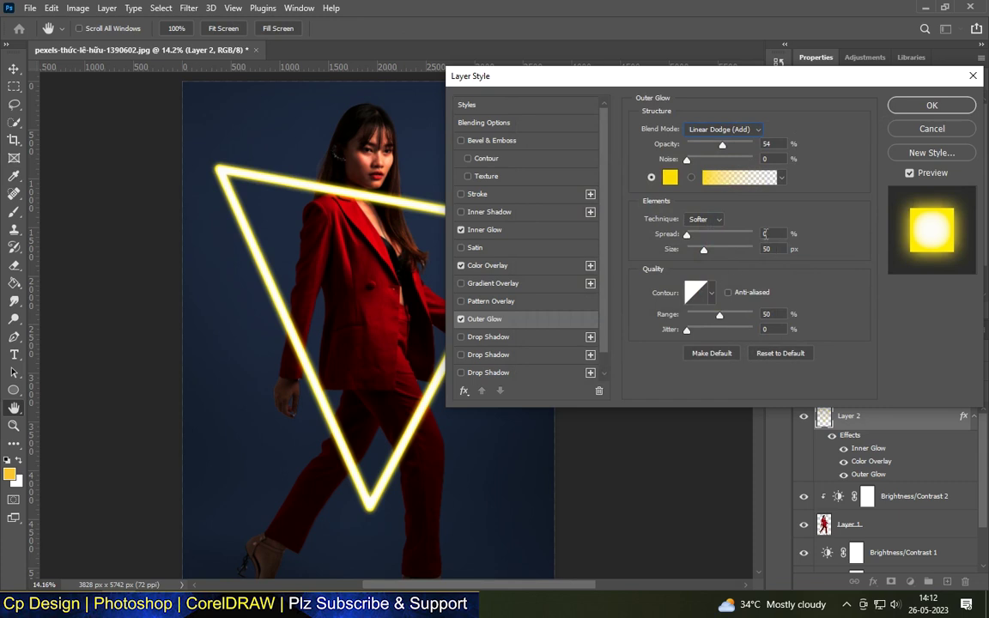
Step: Set the Outer Glow opacity to 63% and size to 40 px
left_click_drag(726, 148, 734, 148)
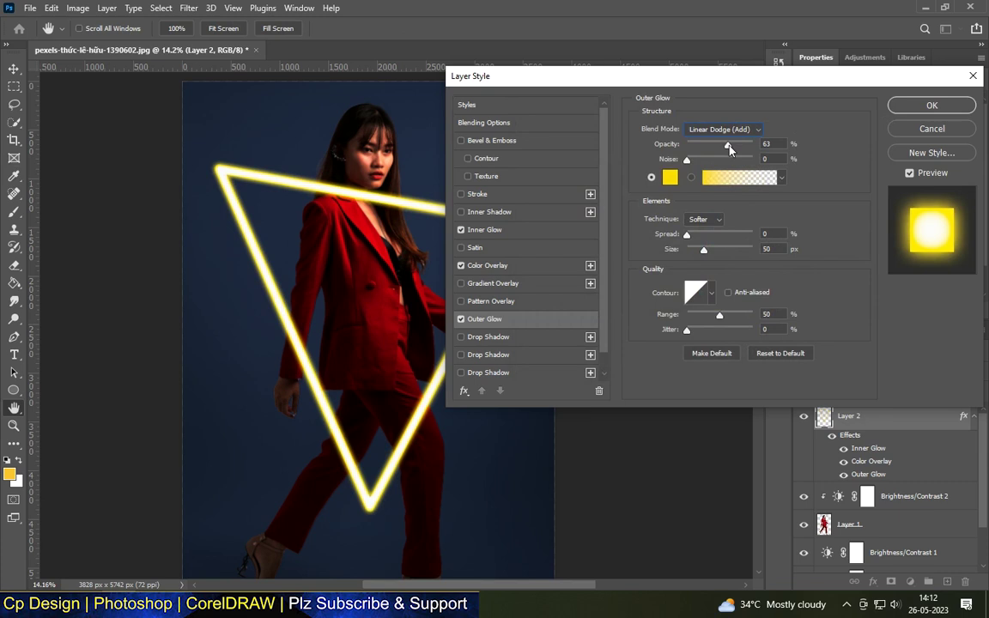
left_click(729, 148)
left_click_drag(709, 251, 707, 251)
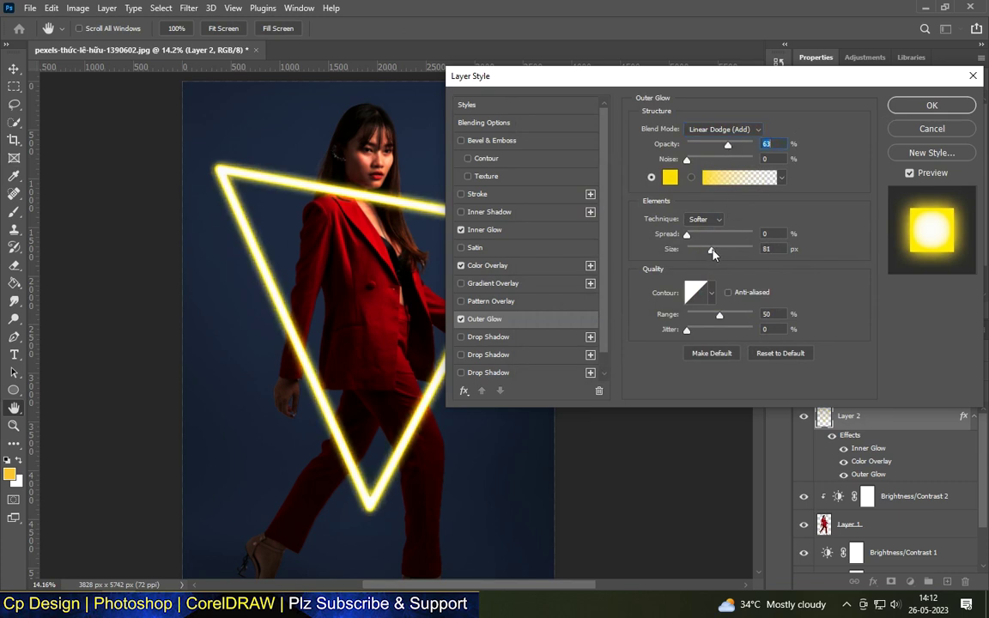
mouse_move(704, 251)
left_mouse_down()
mouse_move(735, 250)
mouse_move(705, 251)
left_mouse_up()
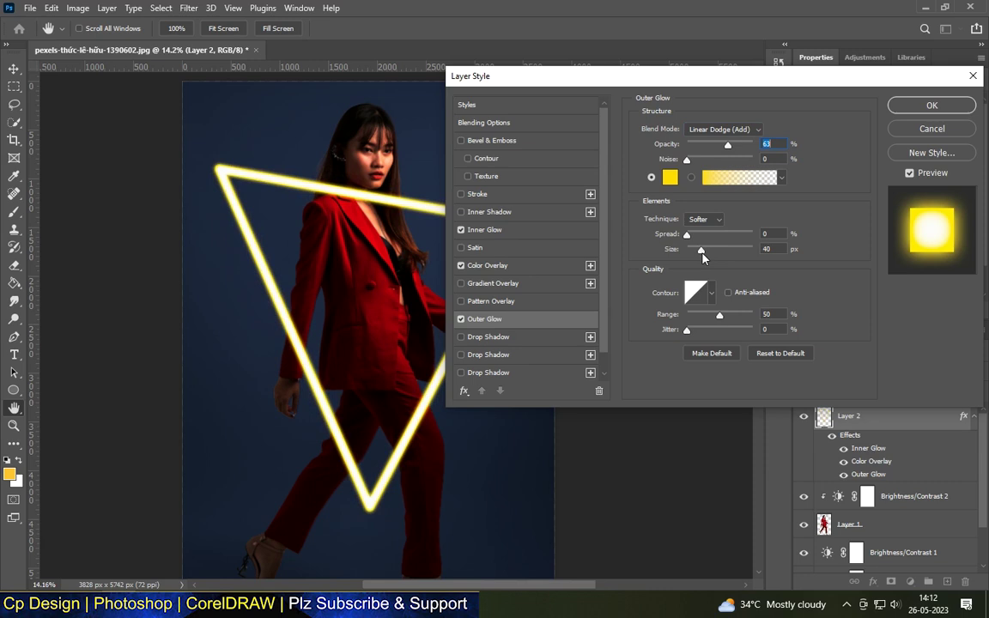
left_click_drag(704, 251, 707, 257)
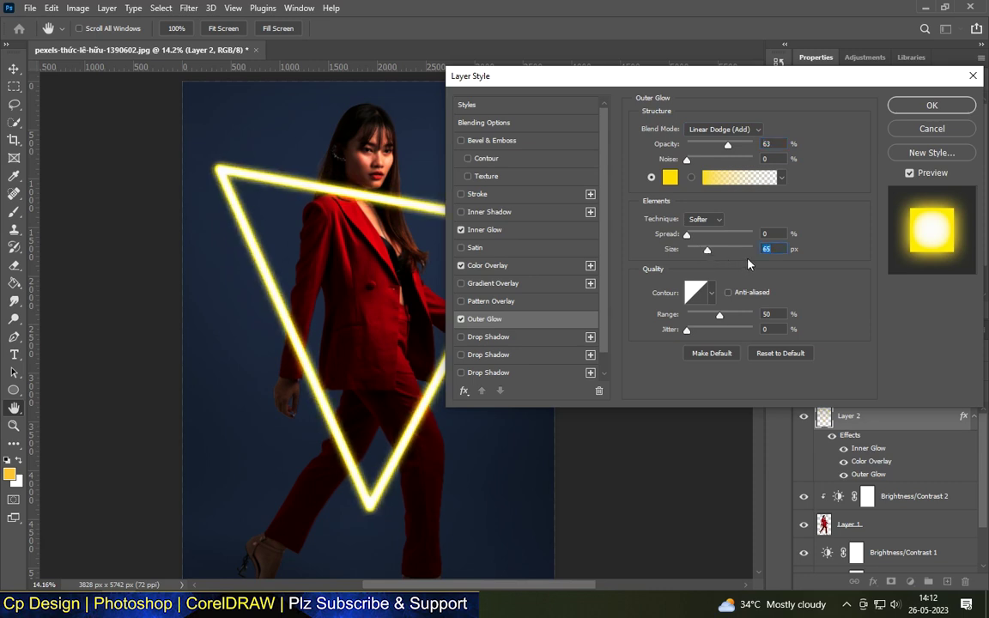
type("60")
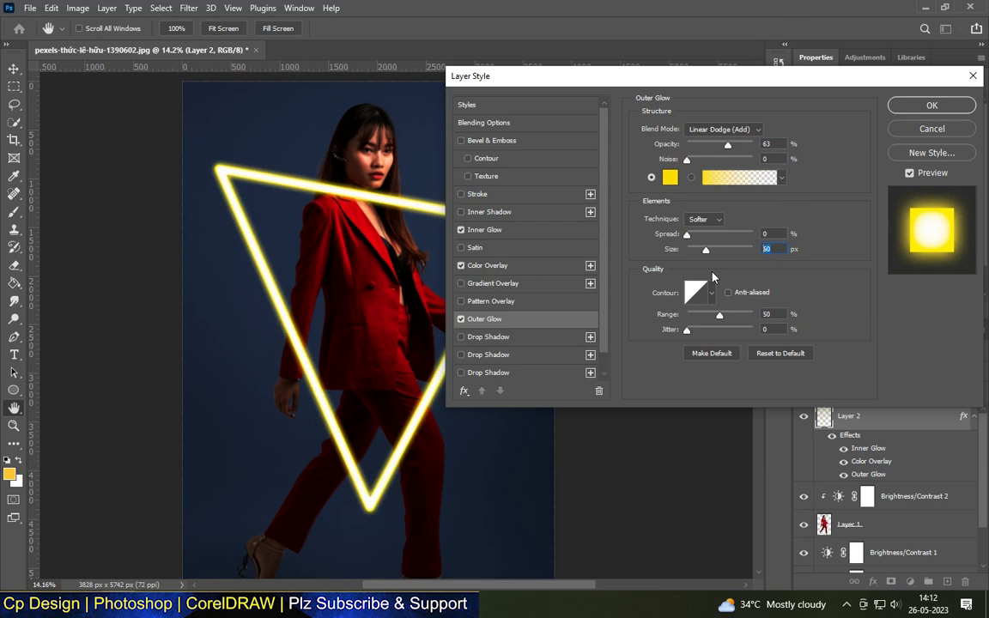
type("40")
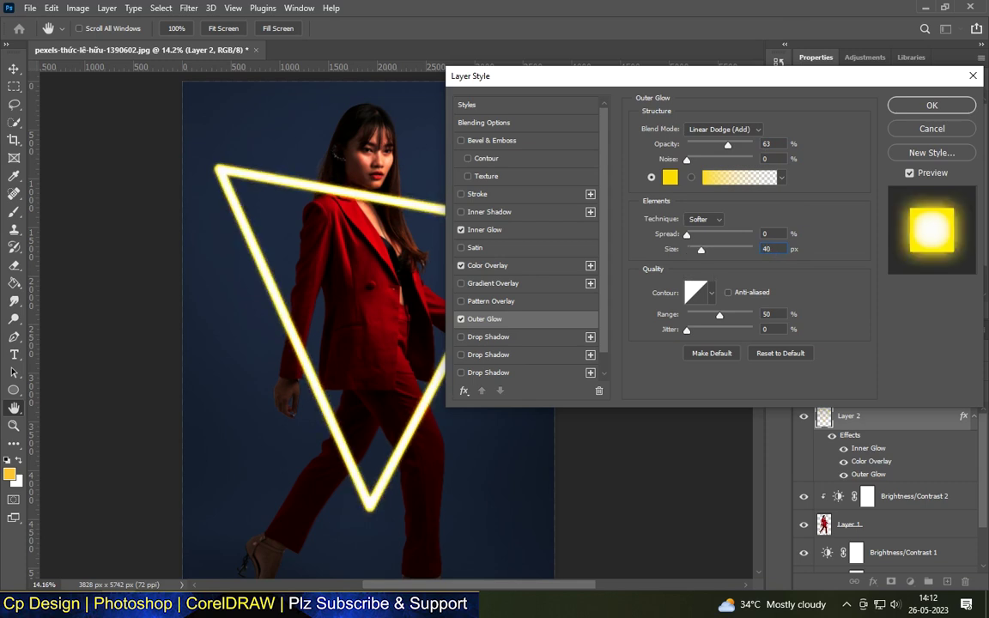
left_click(507, 338)
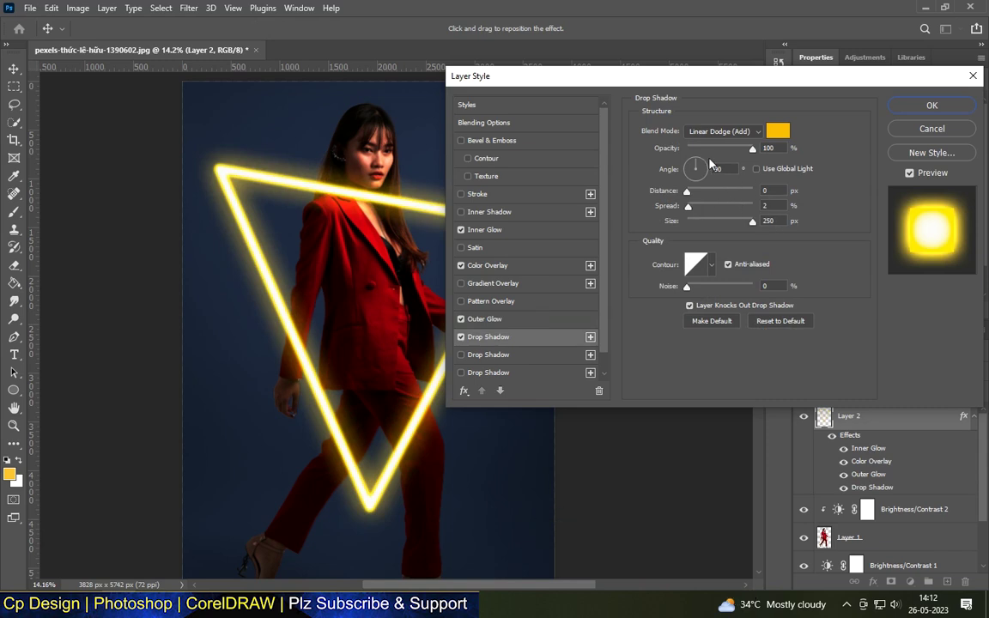
Step: Keep the drop shadow yellow in Linear Dodge (Add) at 250 px and apply all layer effects
left_click(752, 134)
left_click(729, 260)
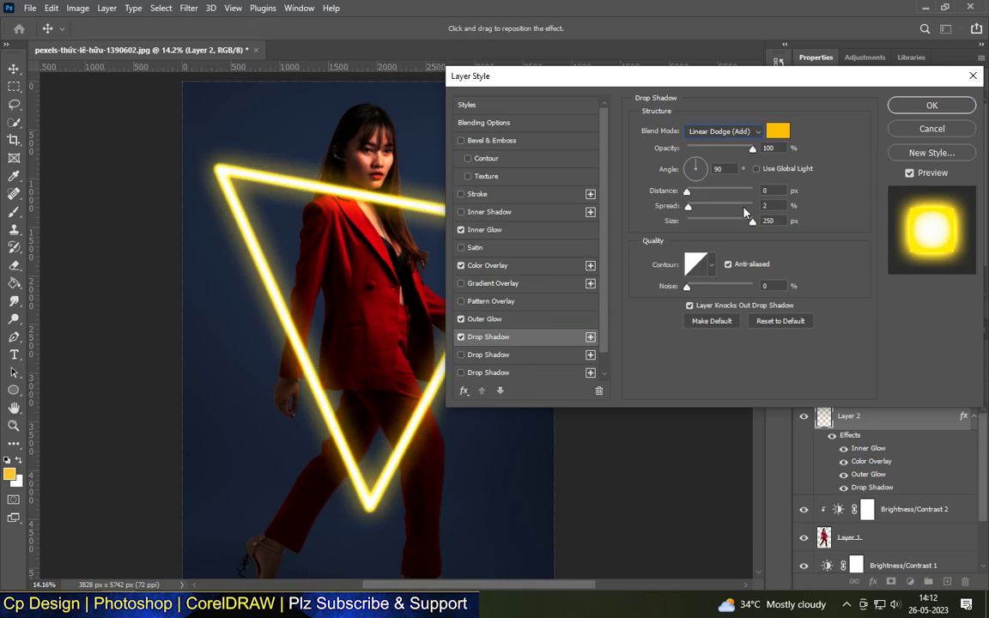
left_click(777, 133)
left_click(748, 126)
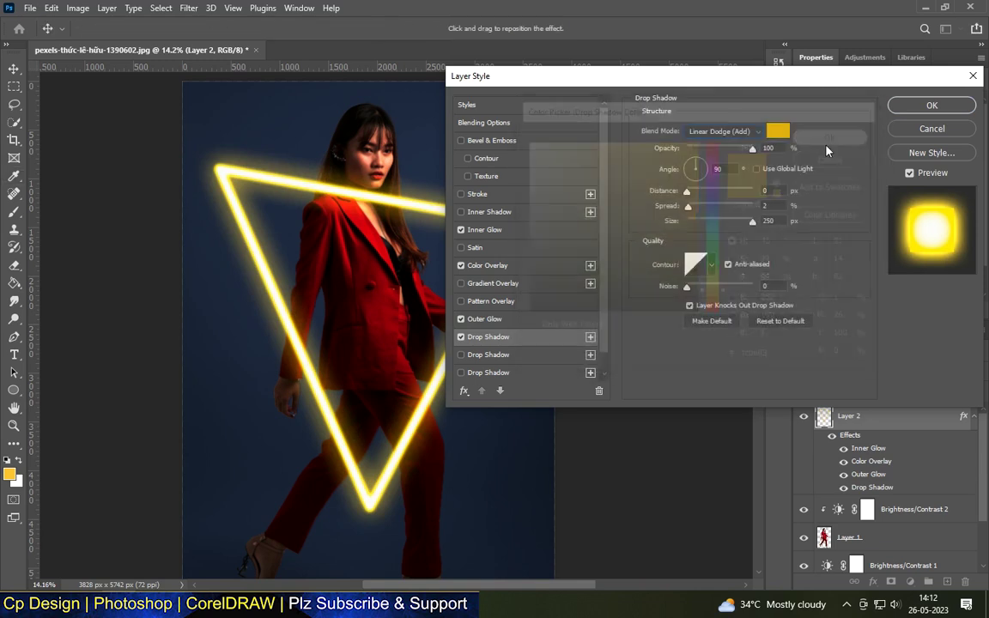
left_click(932, 106)
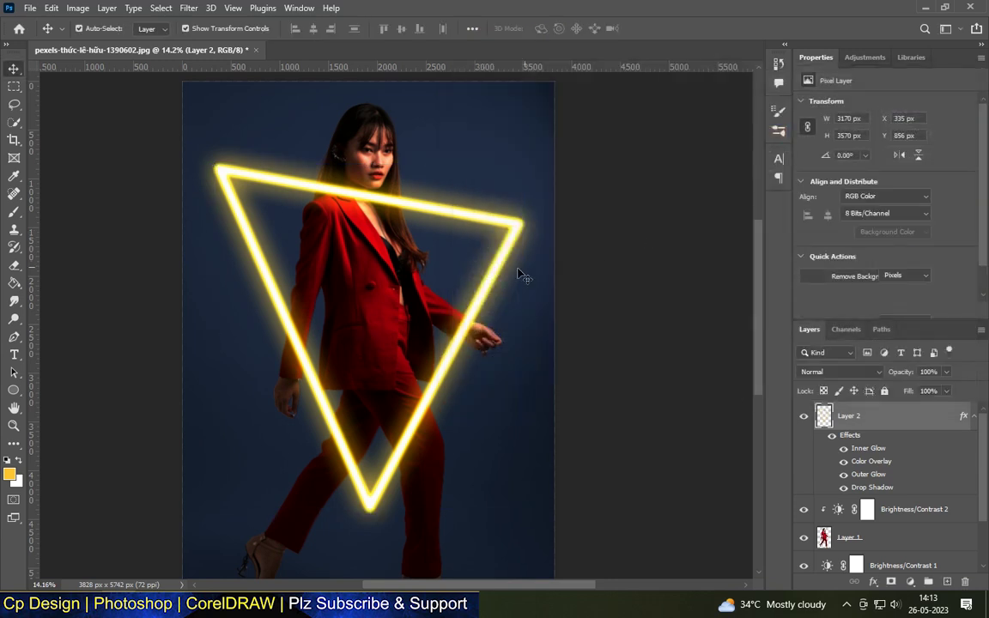
Step: Load a selection around the woman from Layer 1
left_click(506, 268)
scroll(495, 265, "down", 3, "alt")
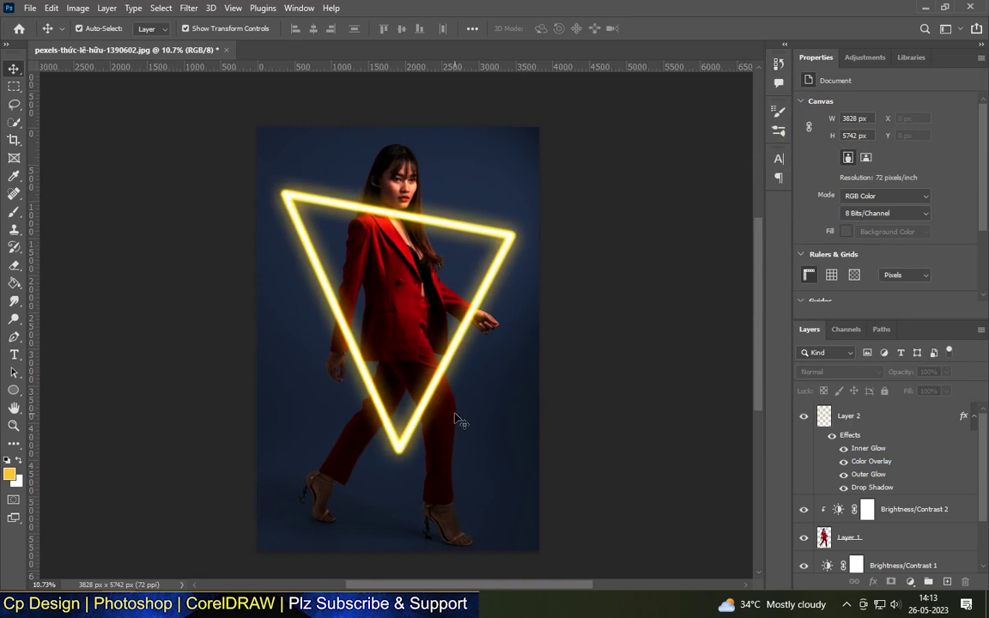
left_click(858, 538)
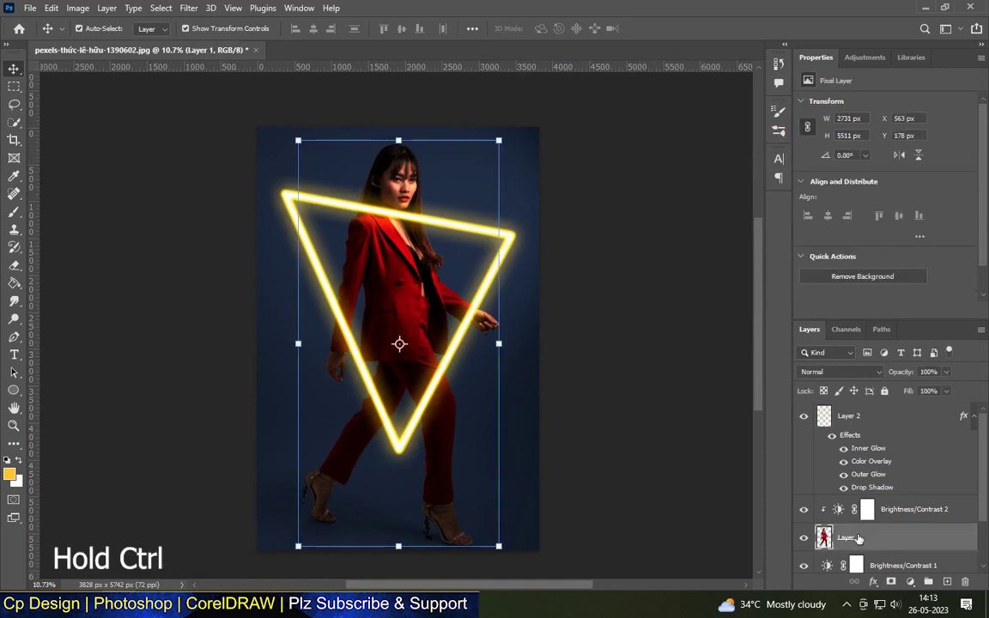
left_click(824, 538, "ctrl")
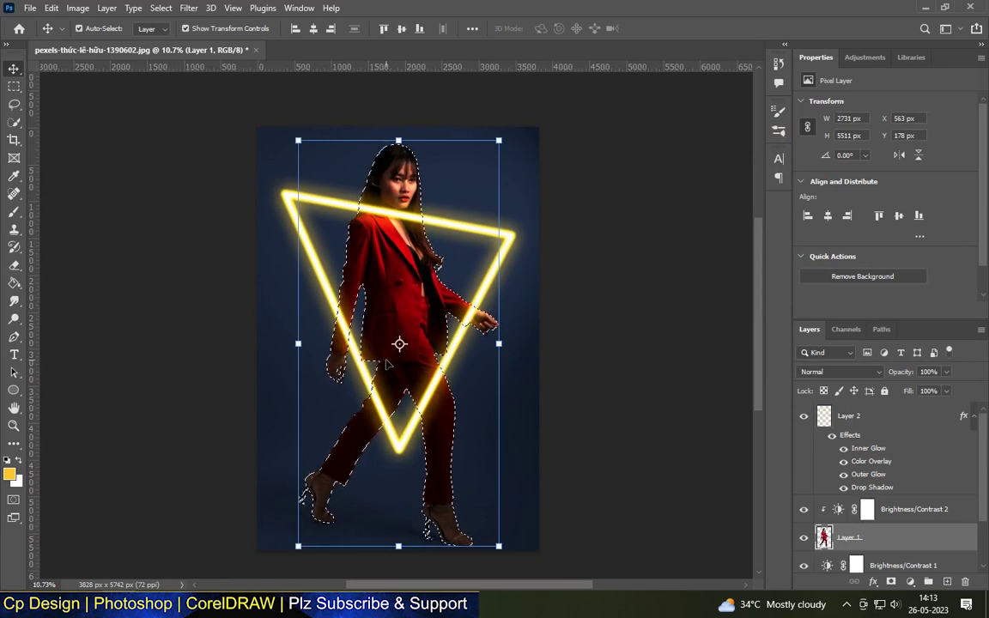
Step: Mask the triangle layer with the woman's selection and invert it so she hides the triangle
left_click(974, 416)
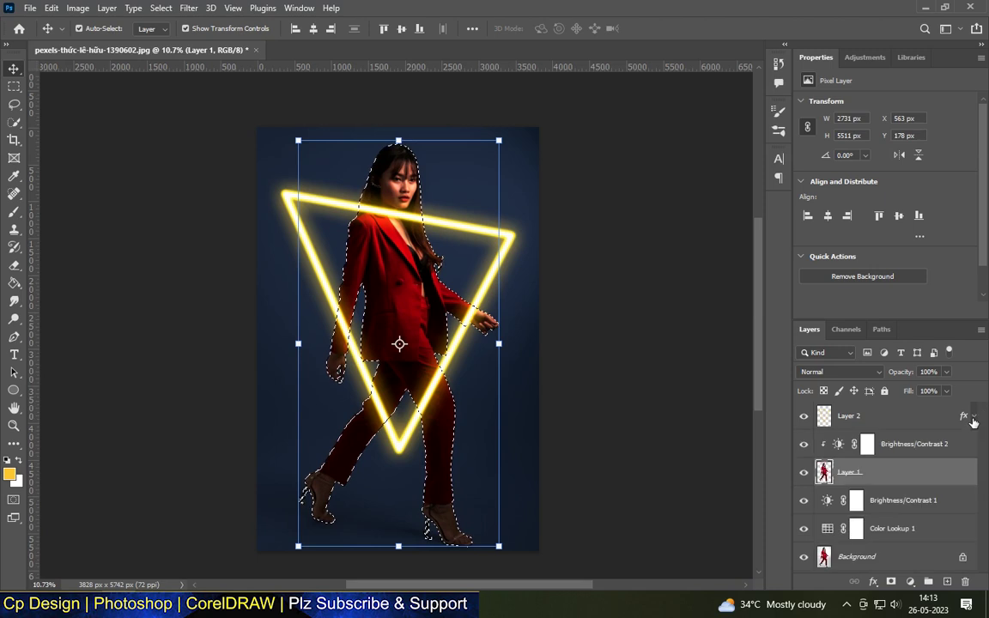
left_click(893, 416)
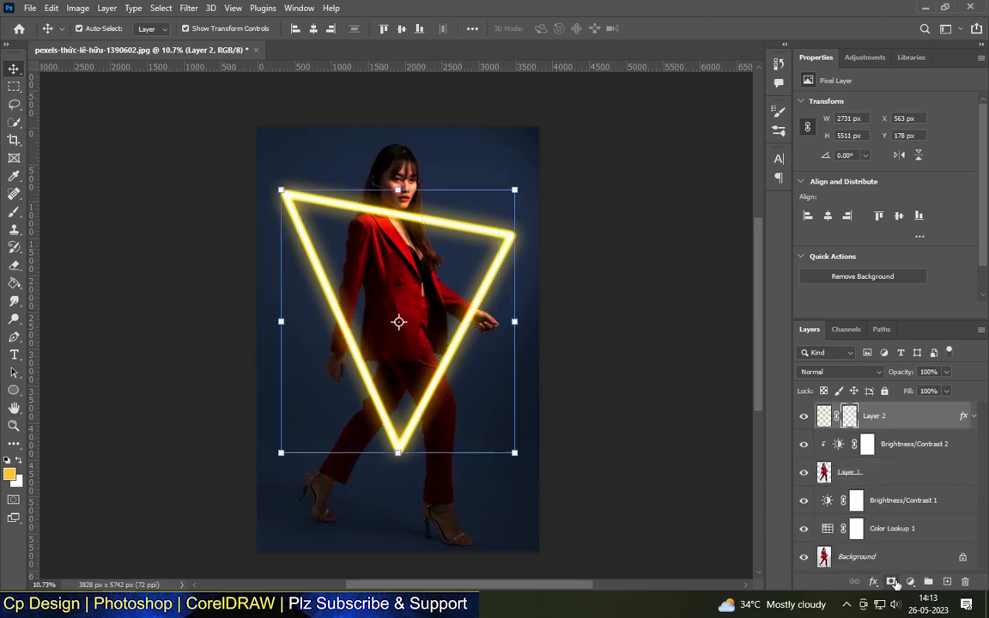
left_click(891, 581)
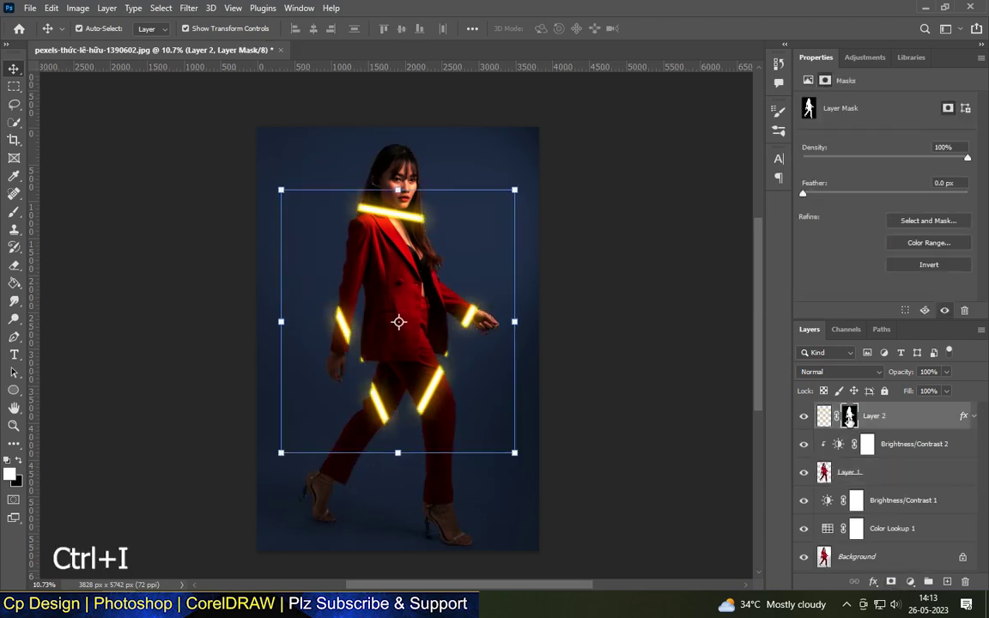
key("ctrl+i")
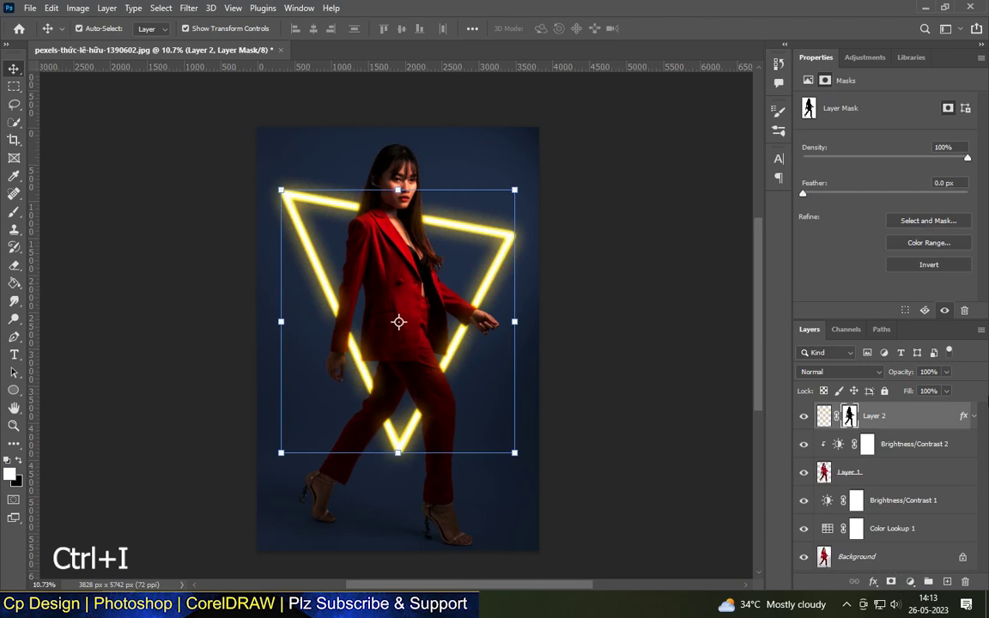
scroll(437, 309, "up", 2)
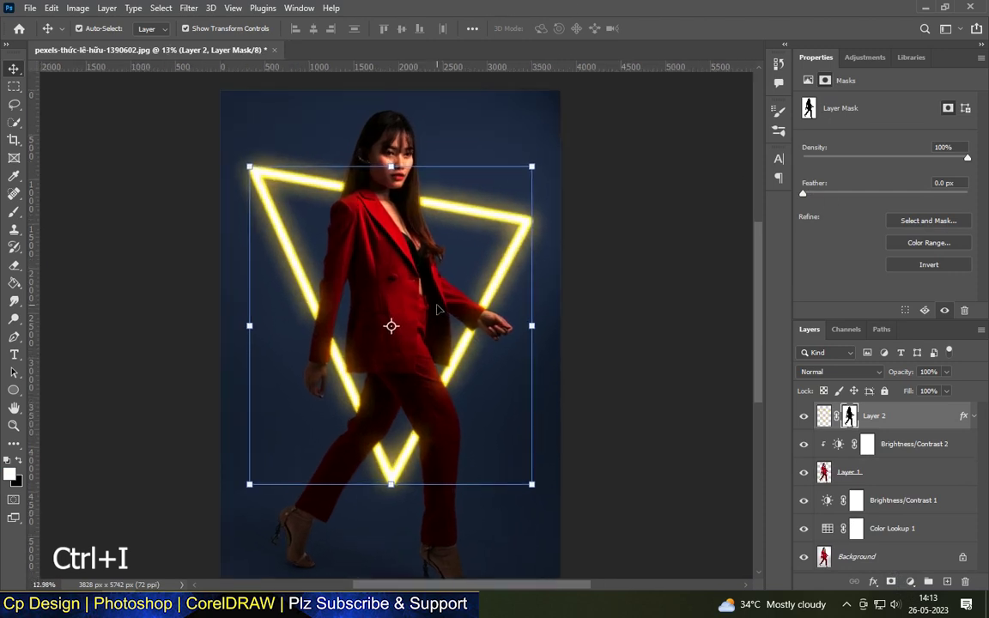
left_click(618, 322)
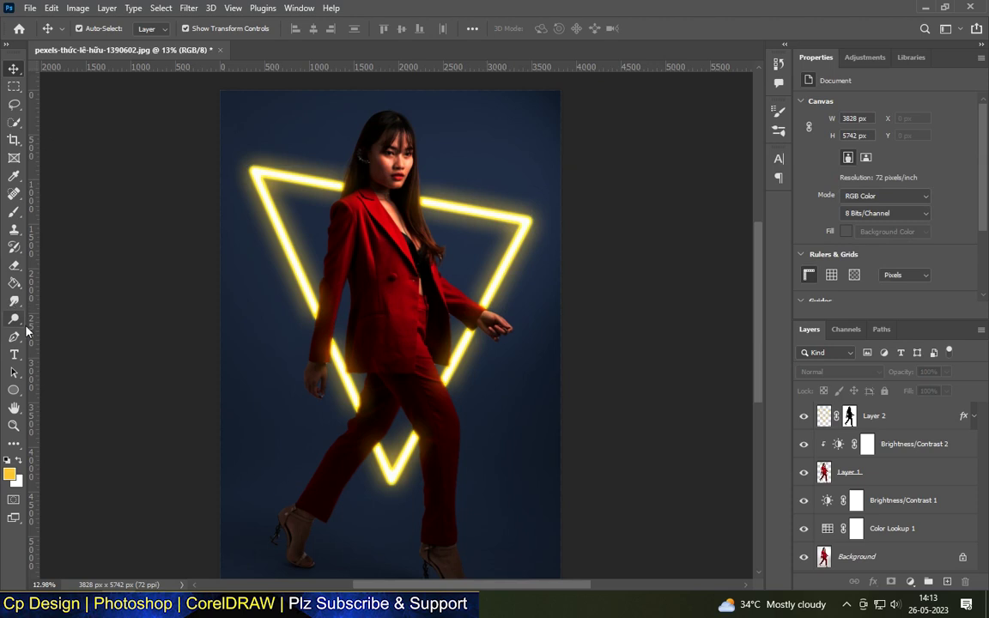
left_click(14, 212)
Step: Paint white on Layer 2's mask to reveal the triangle's left edge over the red sleeve
scroll(473, 300, "up", 1)
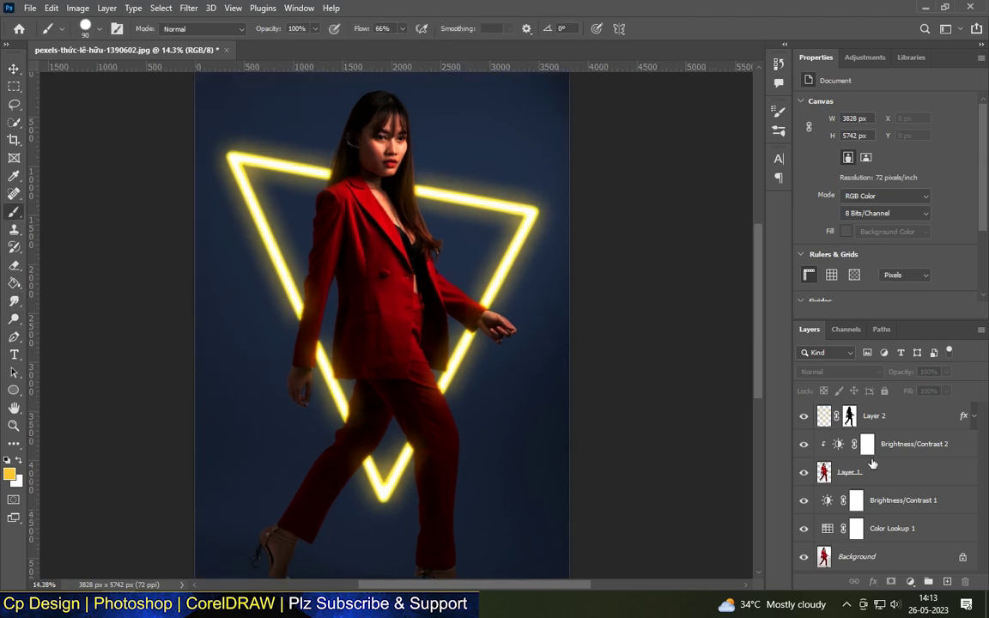
left_click(850, 417)
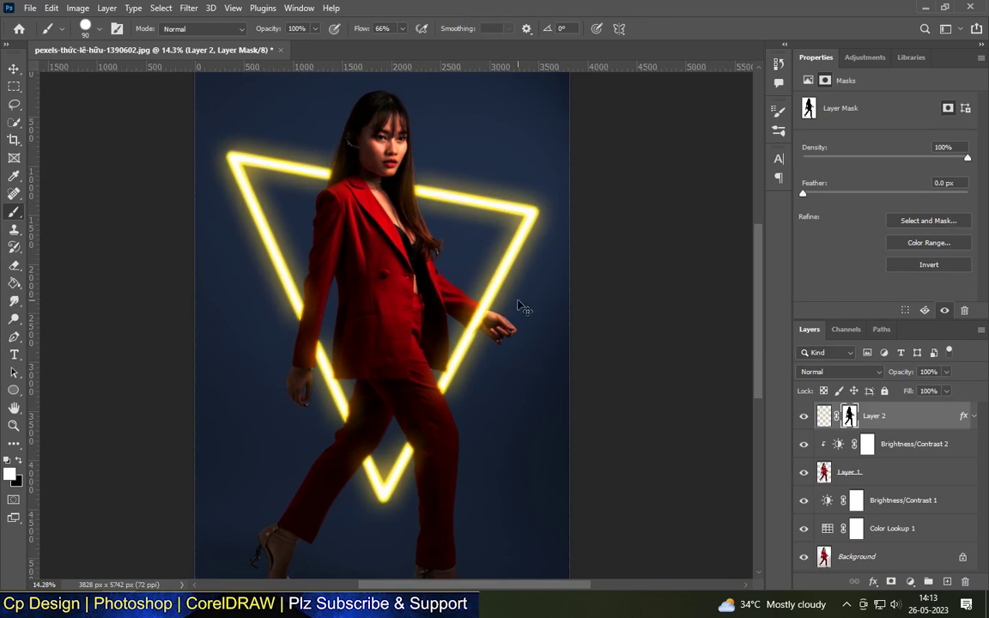
scroll(312, 350, "up", 1)
left_click_drag(311, 350, 258, 265)
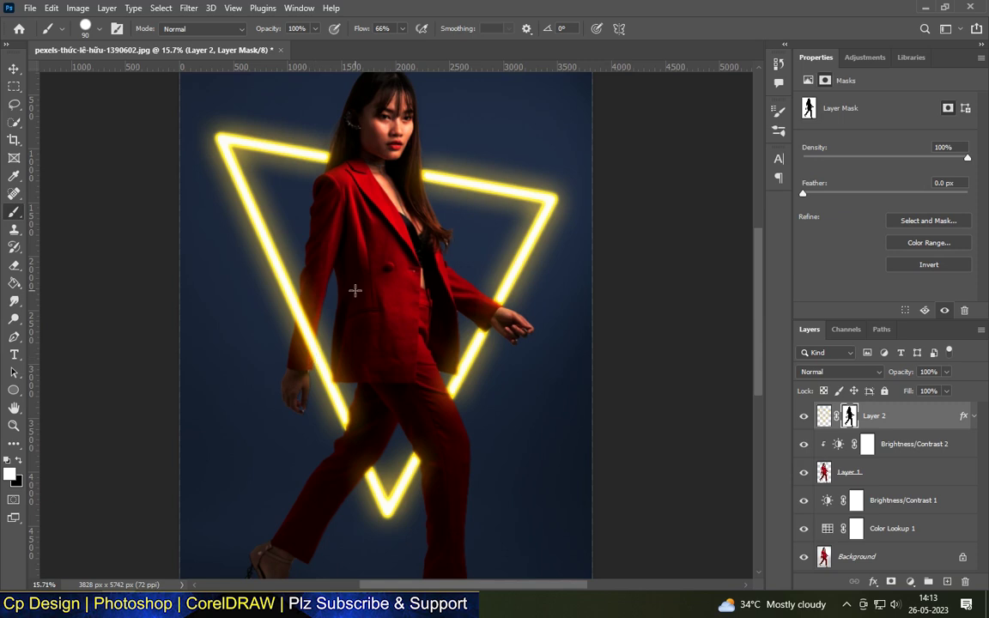
scroll(346, 299, "down", 1)
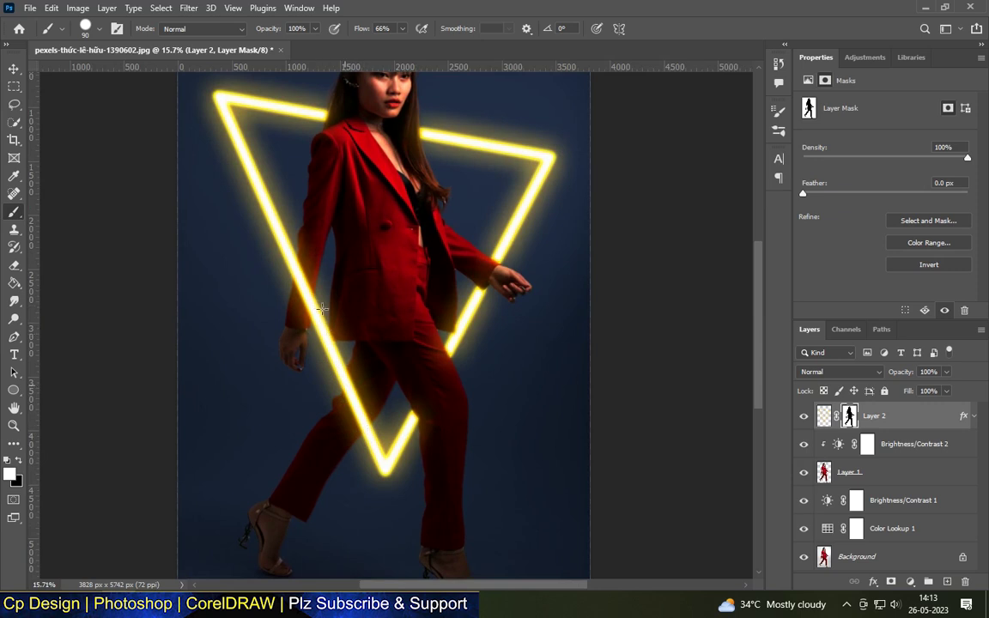
scroll(400, 412, "down", 2)
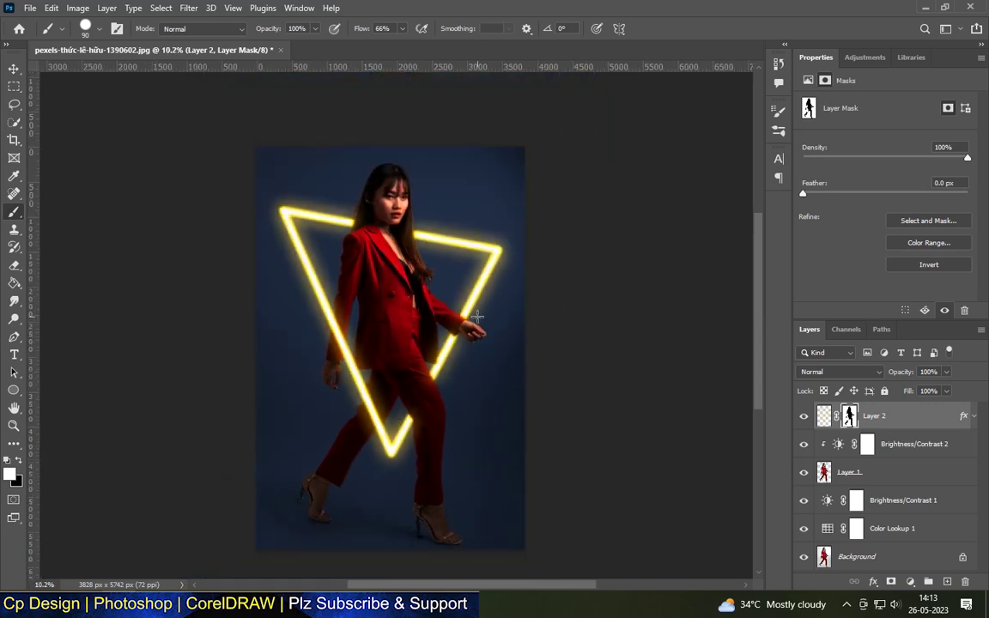
scroll(378, 206, "up", 1)
scroll(377, 206, "up", 1)
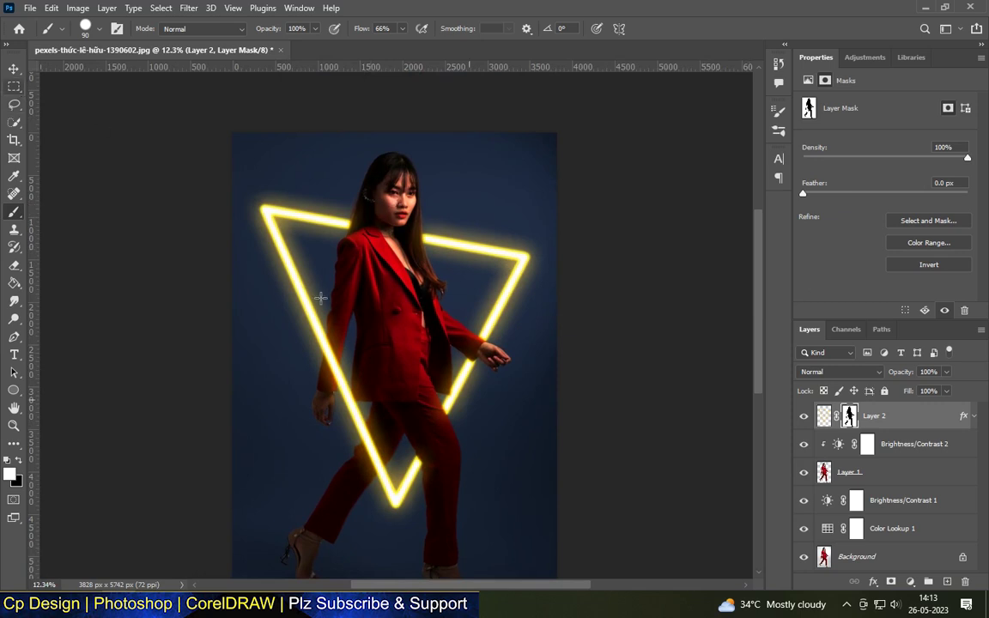
Step: Return to the Move tool, clear the layer selection, and review the triangle weaving around her
left_click(14, 71)
left_click(416, 199)
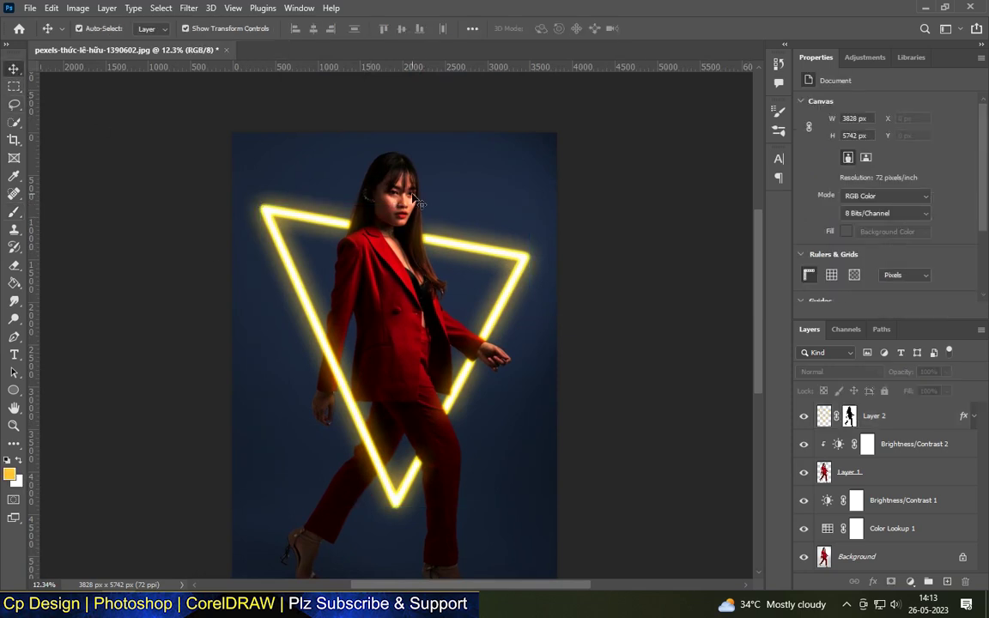
scroll(416, 199, "down", 1)
scroll(412, 202, "down", 2)
scroll(407, 205, "down", 1)
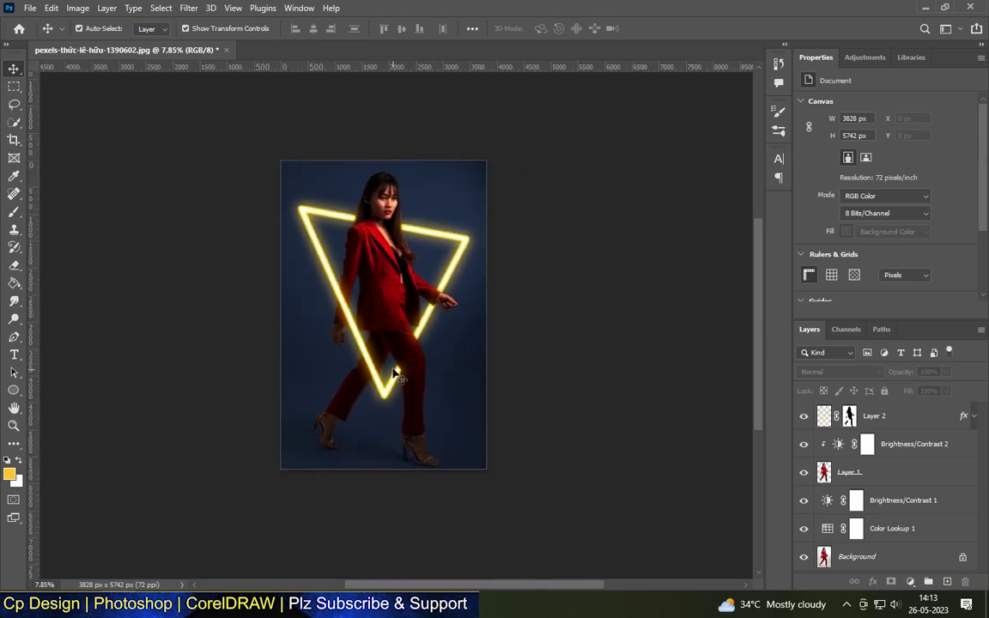
scroll(408, 208, "up", 1)
scroll(410, 240, "up", 2)
scroll(420, 284, "up", 1)
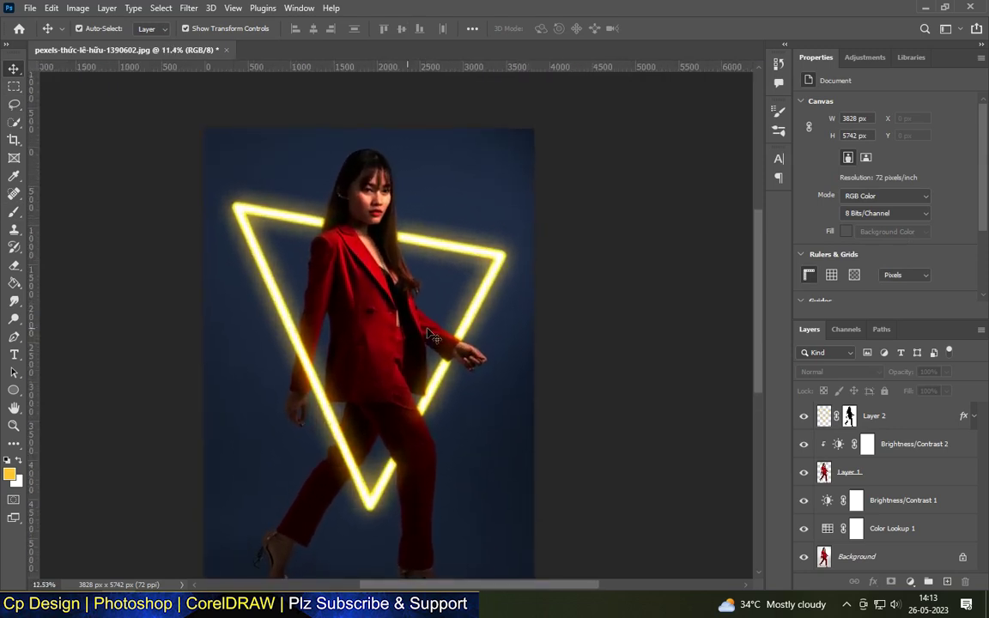
scroll(432, 337, "up", 2)
scroll(403, 182, "down", 2)
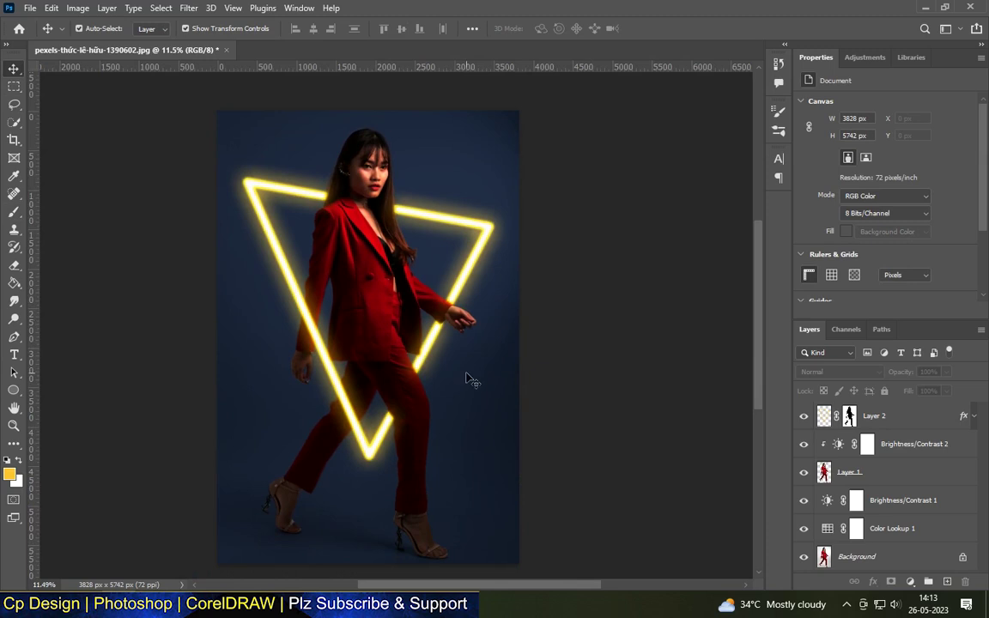
Step: Create a new Layer 3 above Layer 1, placed directly below the triangle layer
left_click(414, 400)
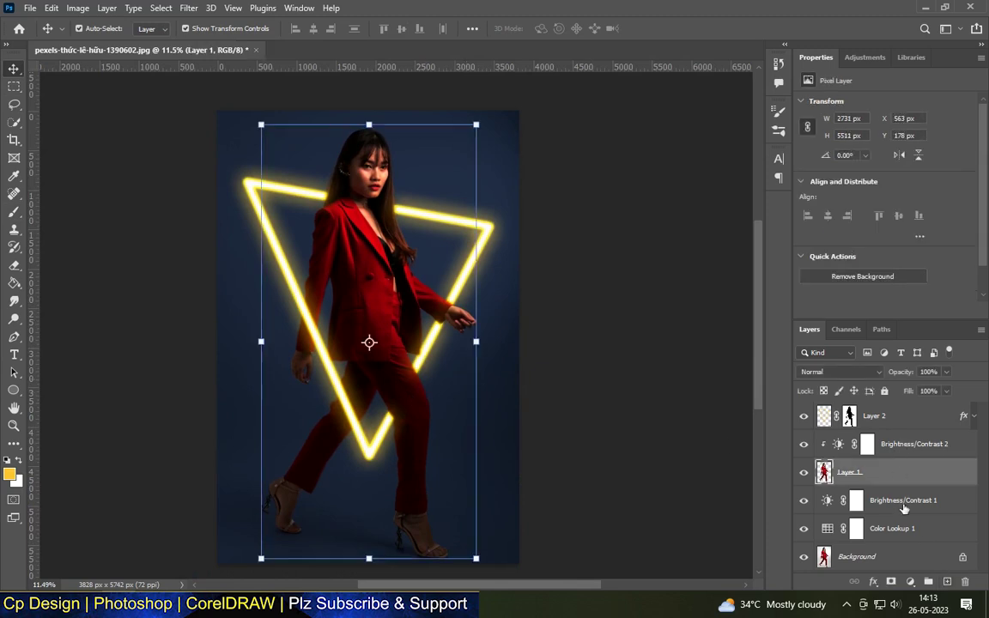
left_click(903, 418)
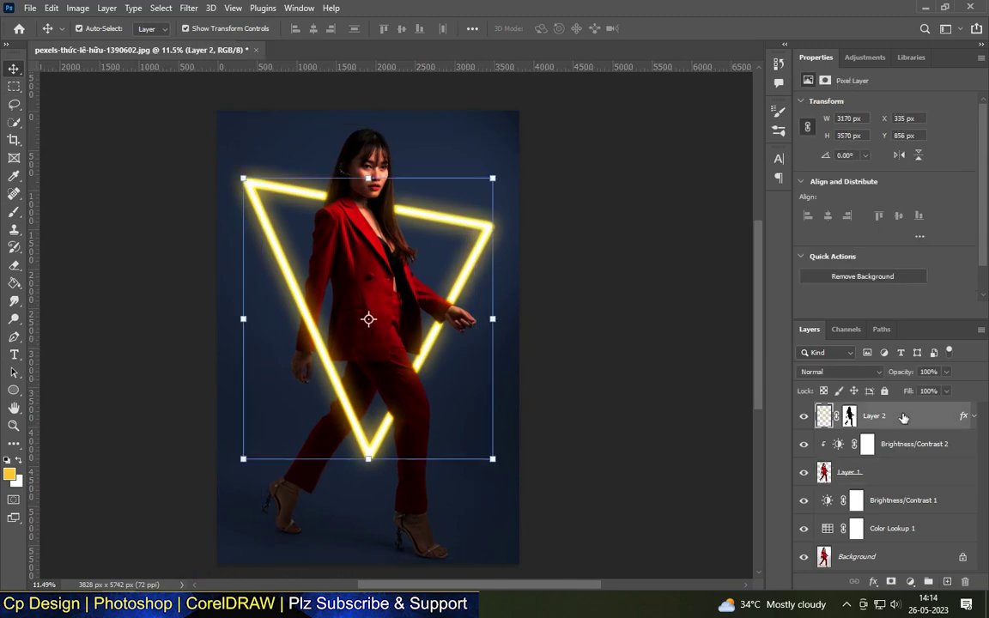
left_click(867, 472)
key("ctrl+shift+alt+n")
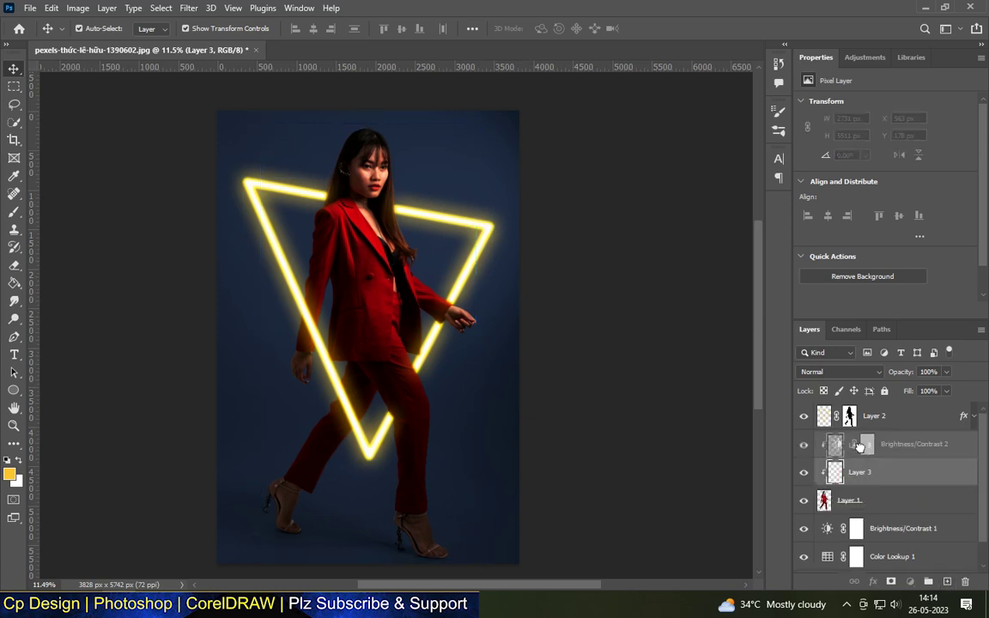
left_click_drag(849, 468, 845, 432)
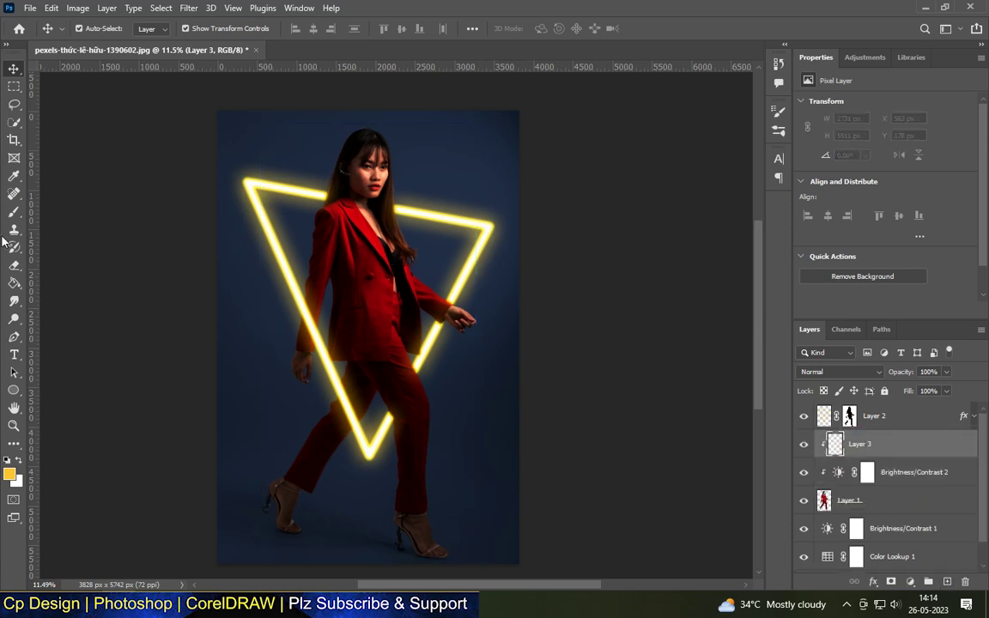
Step: Set up a soft round brush with 40% flow
left_click(13, 211)
left_click(98, 29)
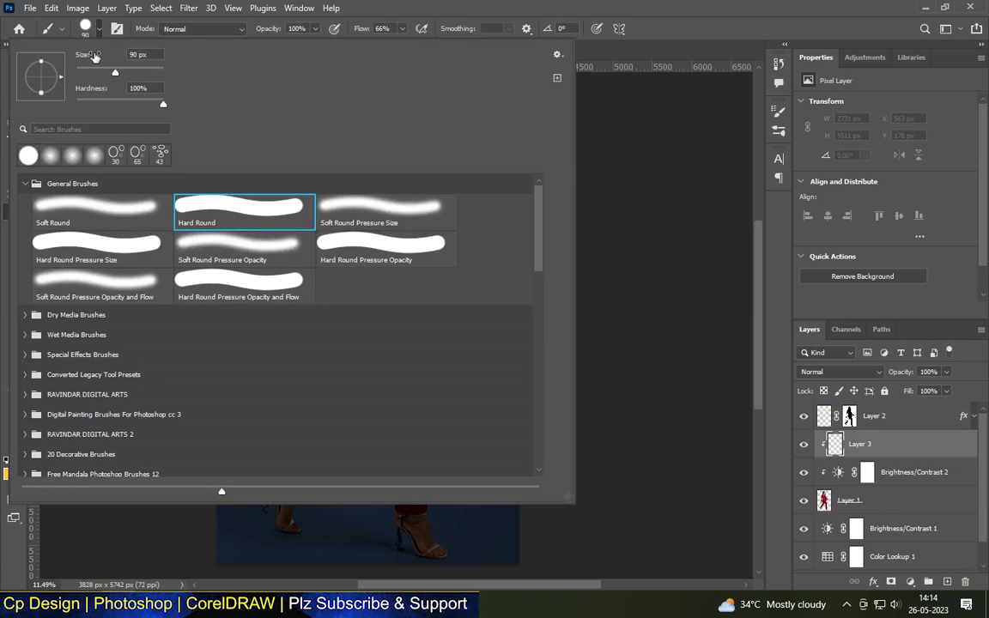
left_click(77, 254)
left_click(618, 227)
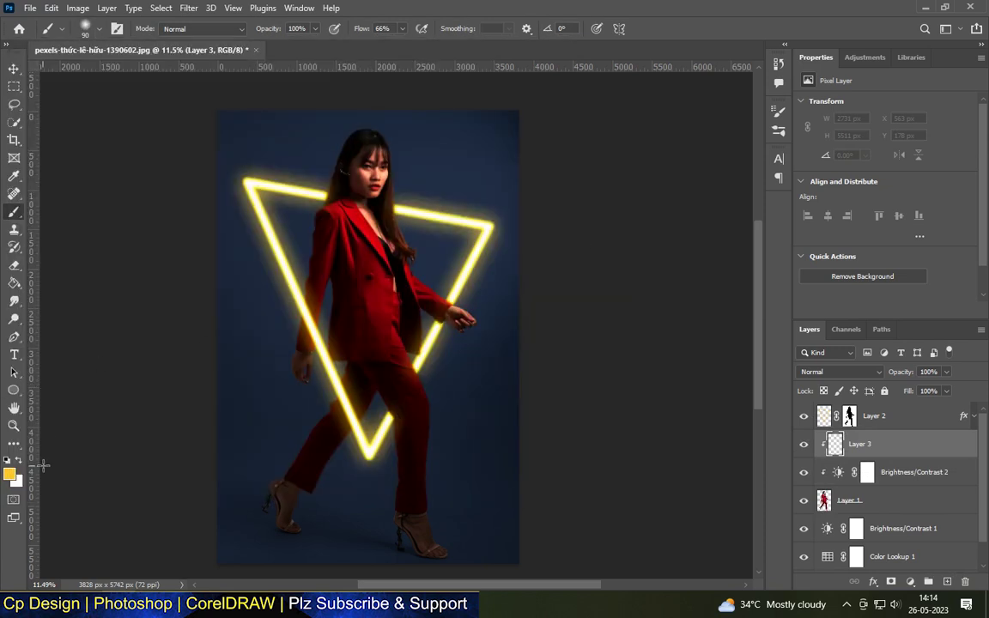
left_click_drag(376, 168, 367, 151)
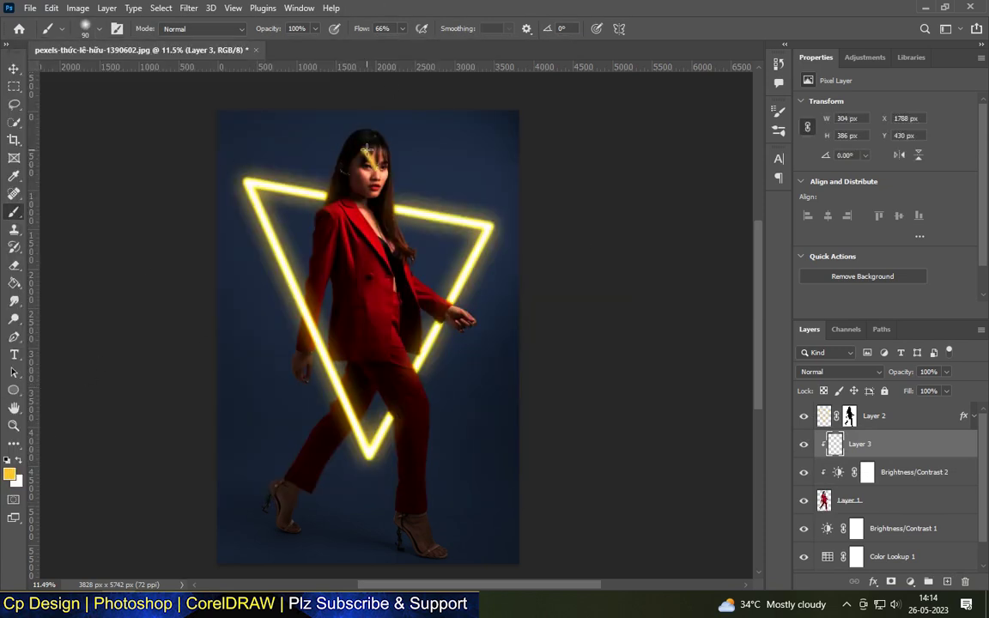
key("ctrl+z")
left_click(398, 30)
left_click_drag(404, 44, 381, 49)
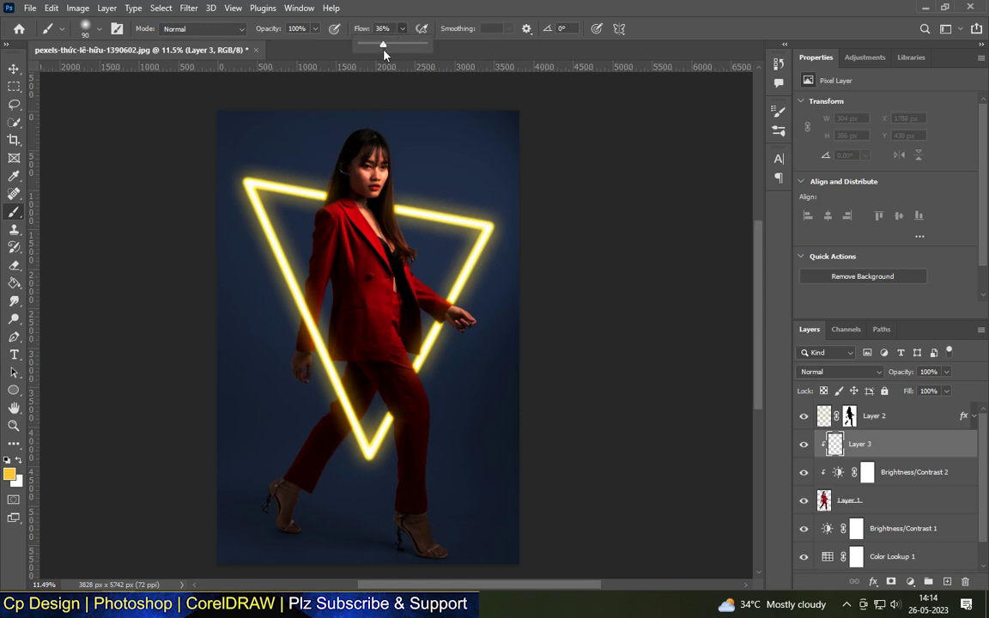
left_click(382, 28)
type("40")
key("Return")
Step: Paint soft yellow strokes over the woman's hair, chest, shoulder and jacket centre
scroll(383, 180, "up", 2)
left_click_drag(331, 116, 391, 206)
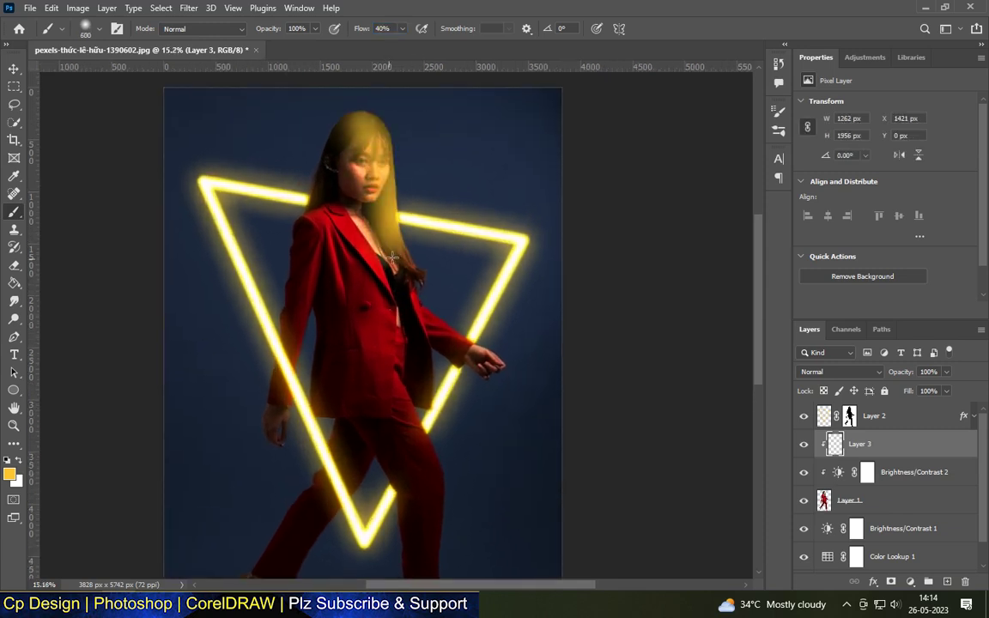
left_click_drag(292, 203, 344, 288)
left_click_drag(385, 231, 389, 311)
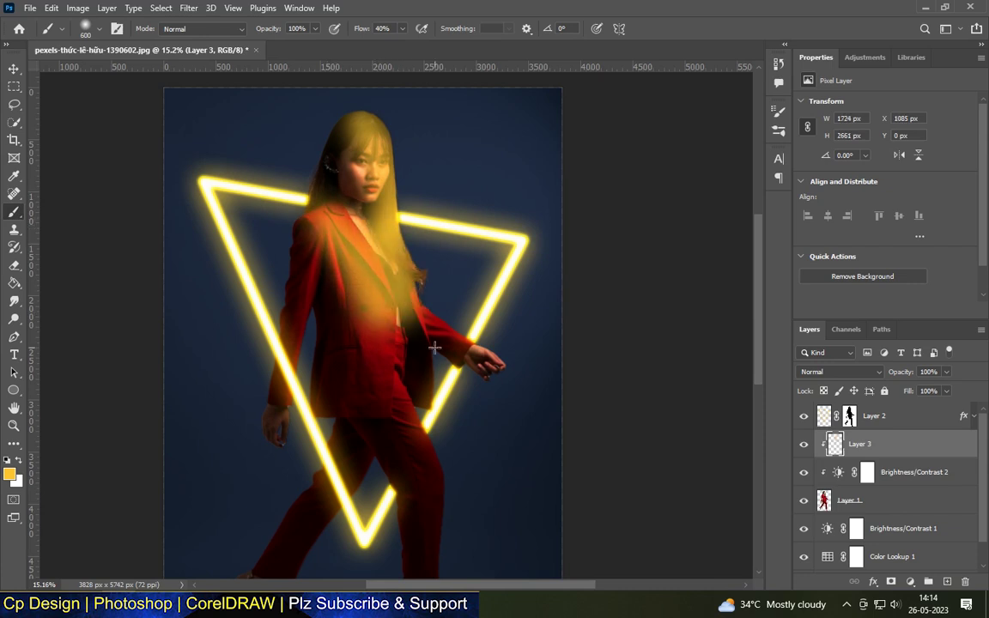
mouse_move(393, 364)
left_mouse_down()
mouse_move(411, 326)
mouse_move(369, 275)
left_mouse_up()
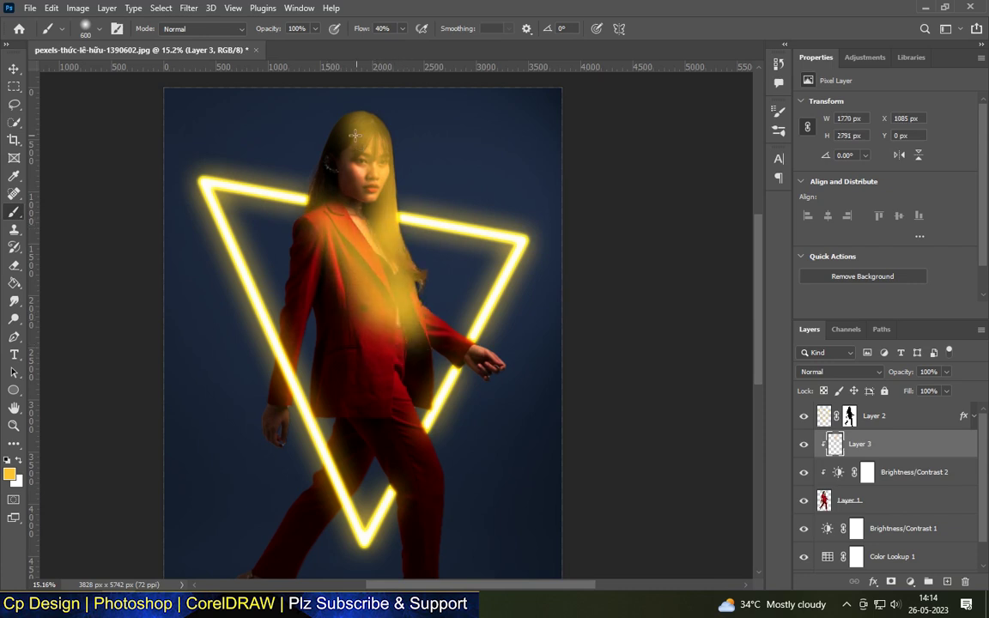
left_click_drag(380, 347, 426, 444)
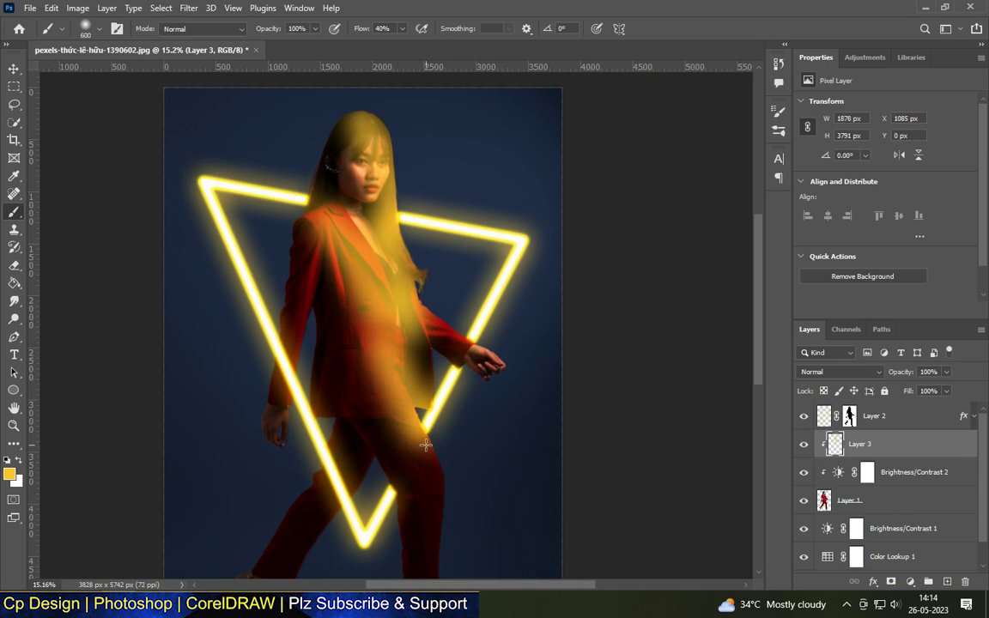
left_click(840, 372)
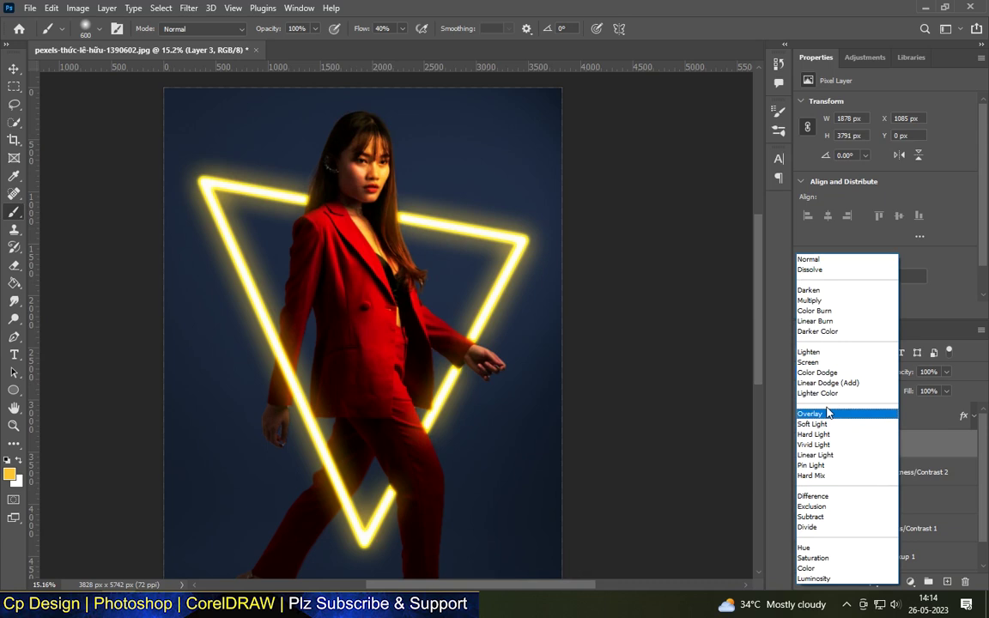
Step: Set Layer 3's blend mode to Overlay
left_click(826, 413)
scroll(413, 368, "down", 3)
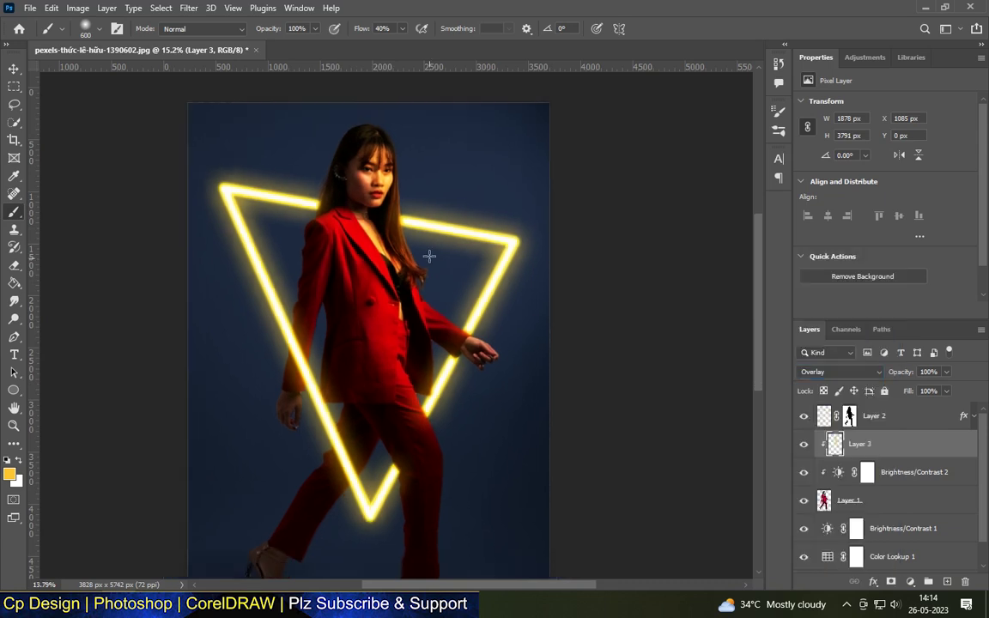
scroll(440, 261, "up", 2)
scroll(440, 261, "up", 1)
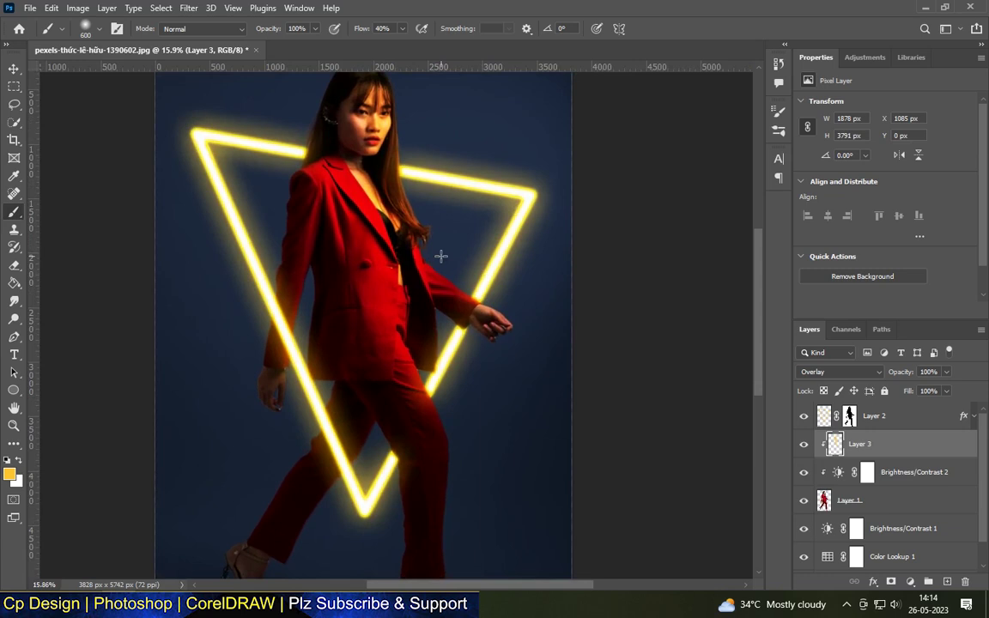
scroll(439, 262, "up", 3)
scroll(440, 262, "up", 1)
scroll(441, 260, "up", 1)
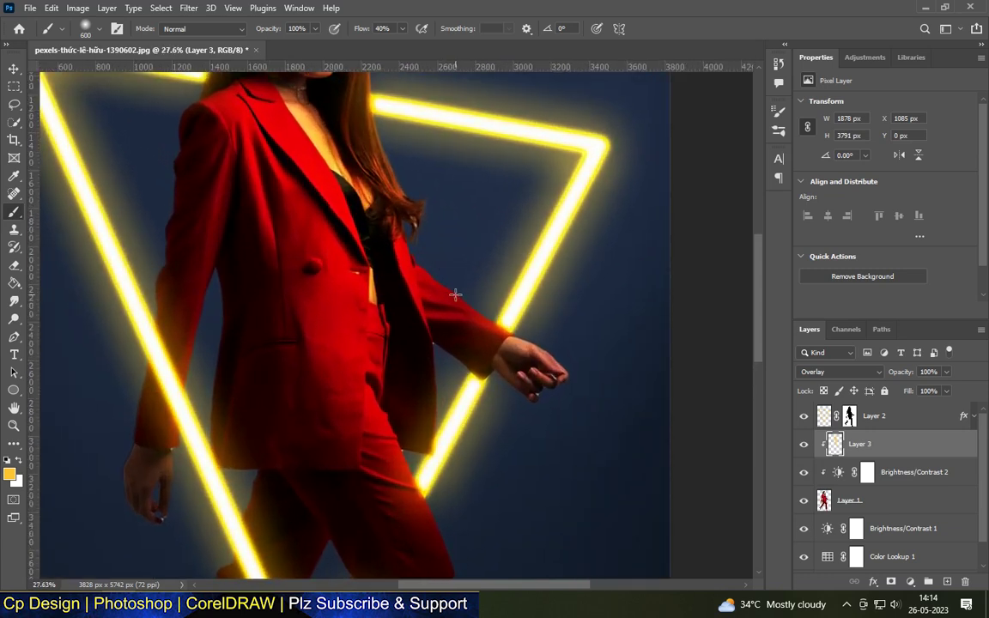
scroll(561, 350, "down", 2)
scroll(507, 221, "down", 2)
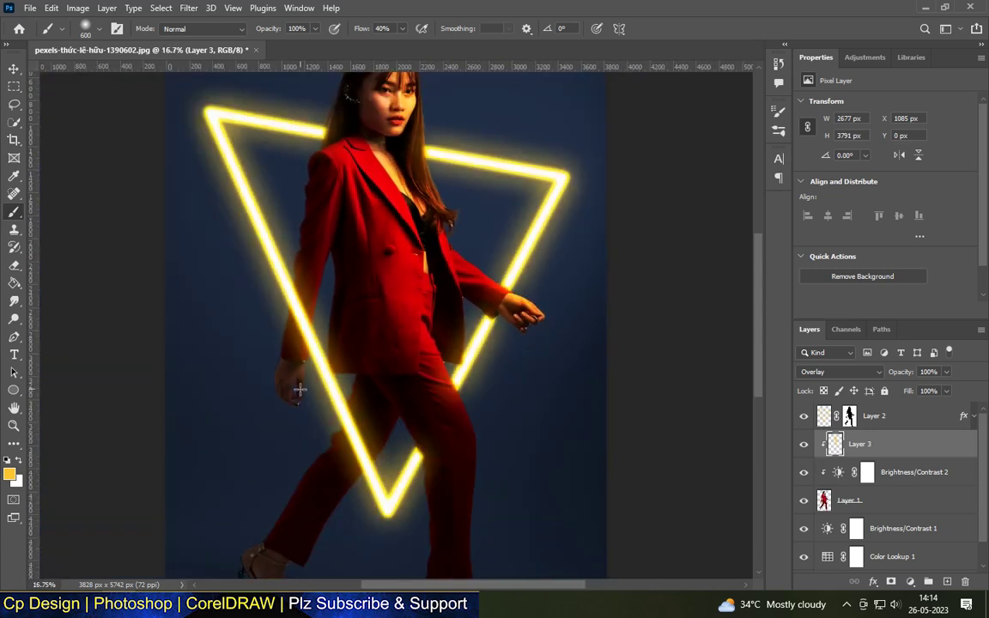
scroll(298, 388, "up", 2)
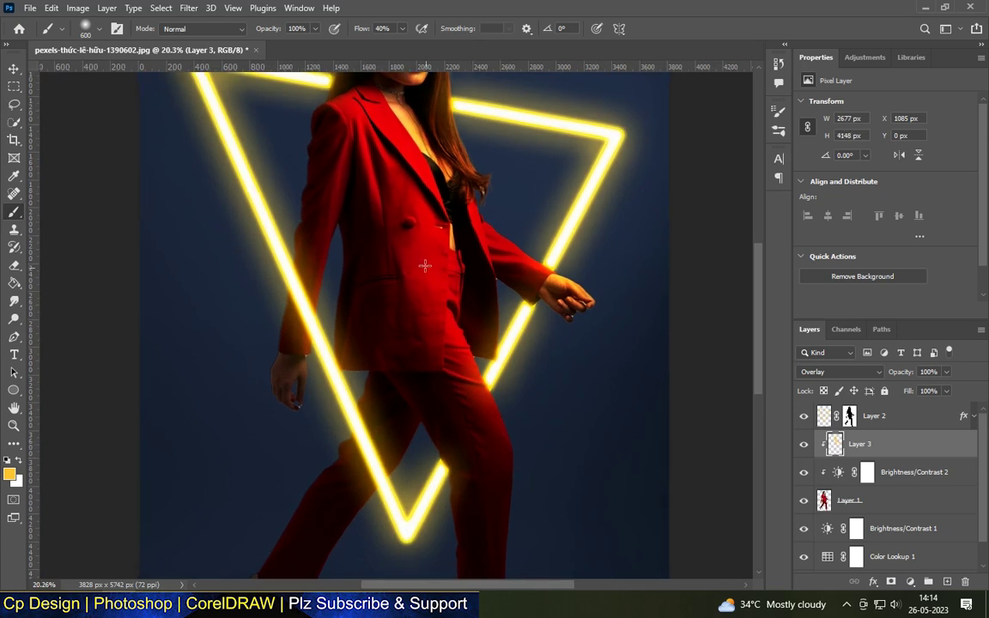
scroll(424, 265, "down", 2)
scroll(344, 299, "up", 1)
scroll(342, 292, "up", 1)
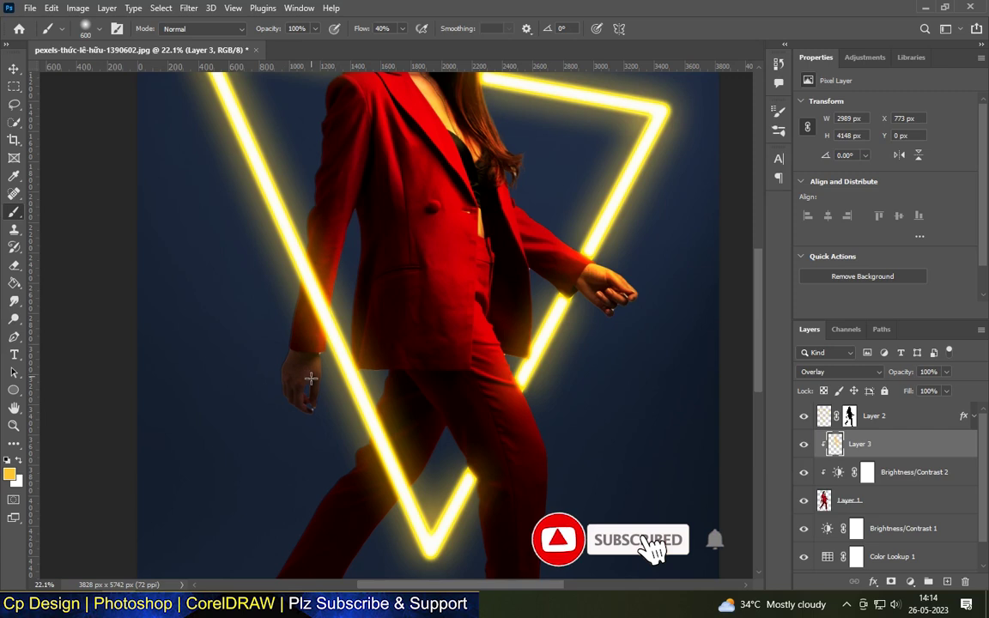
Step: Paint yellow glow onto the suit near the triangle and inspect the result
left_click_drag(292, 390, 322, 360)
scroll(322, 360, "down", 2)
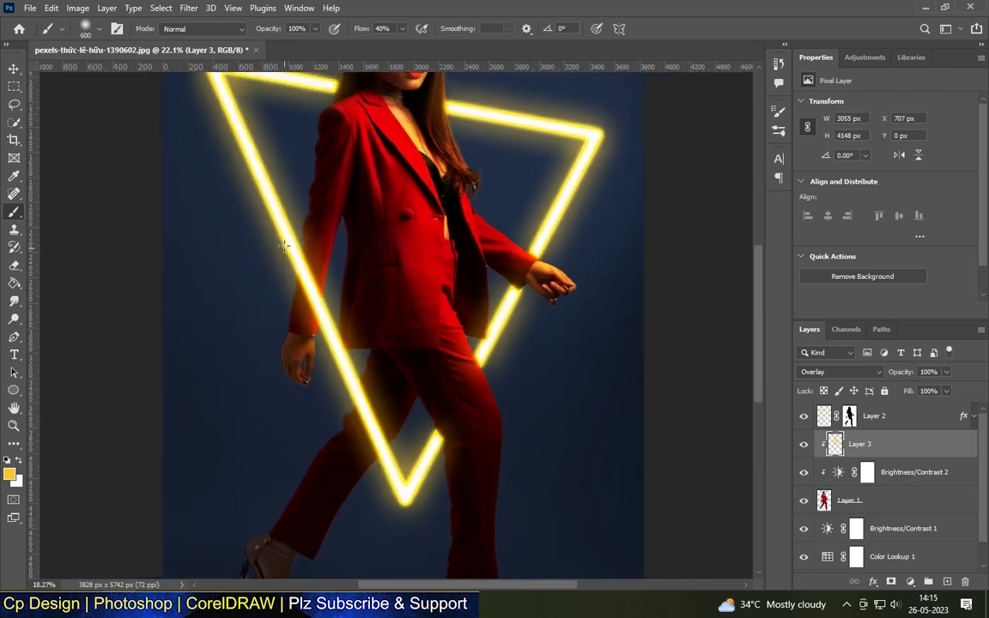
scroll(344, 481, "down", 2)
scroll(370, 496, "up", 1)
scroll(370, 495, "up", 1)
scroll(361, 408, "up", 1)
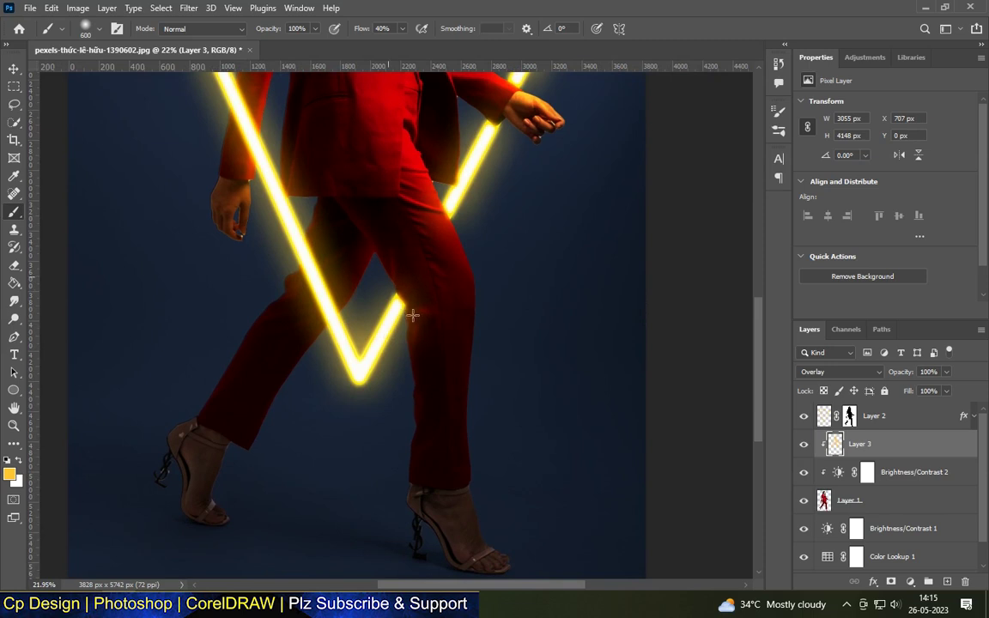
scroll(403, 316, "up", 1)
scroll(403, 372, "up", 1)
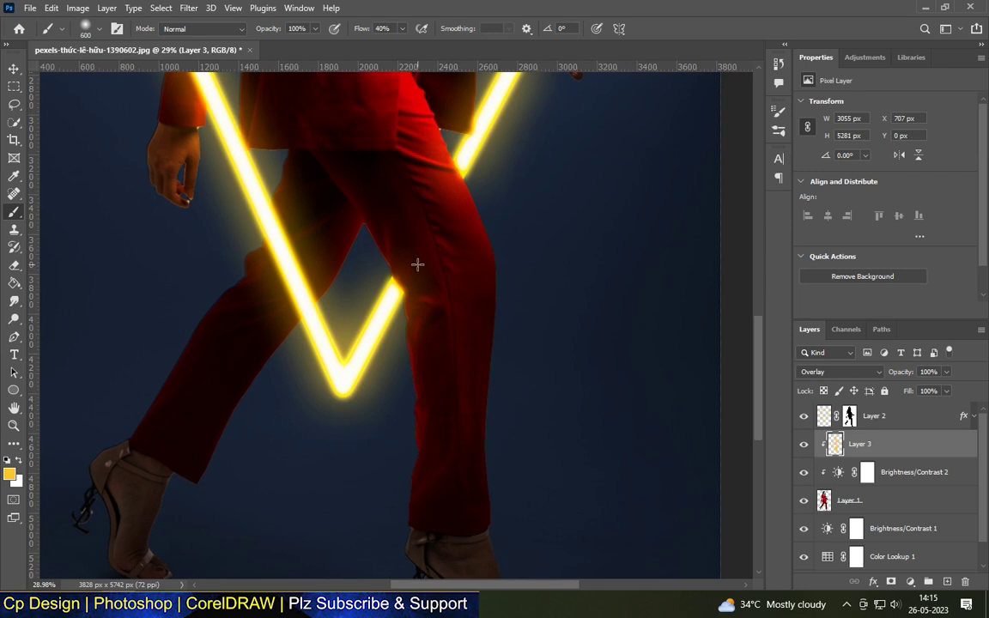
scroll(415, 265, "down", 1)
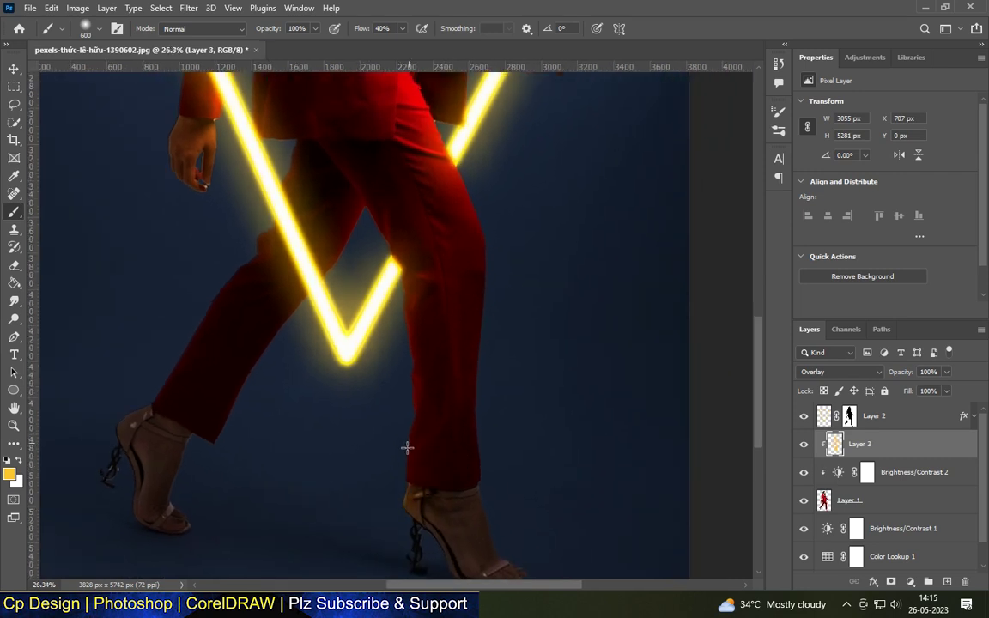
scroll(452, 336, "left", 2)
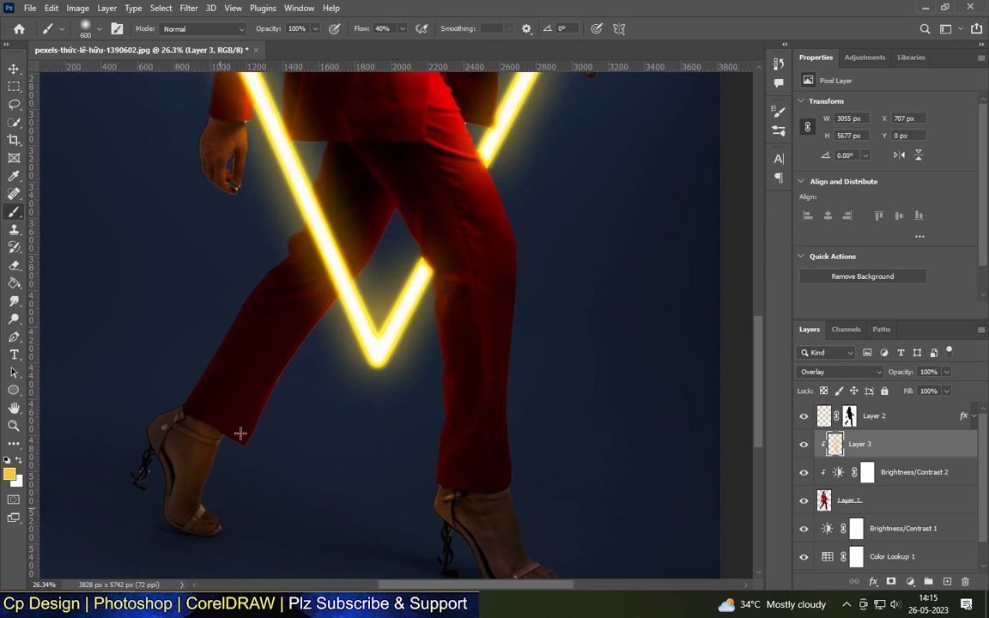
scroll(335, 468, "down", 4)
scroll(344, 417, "down", 1)
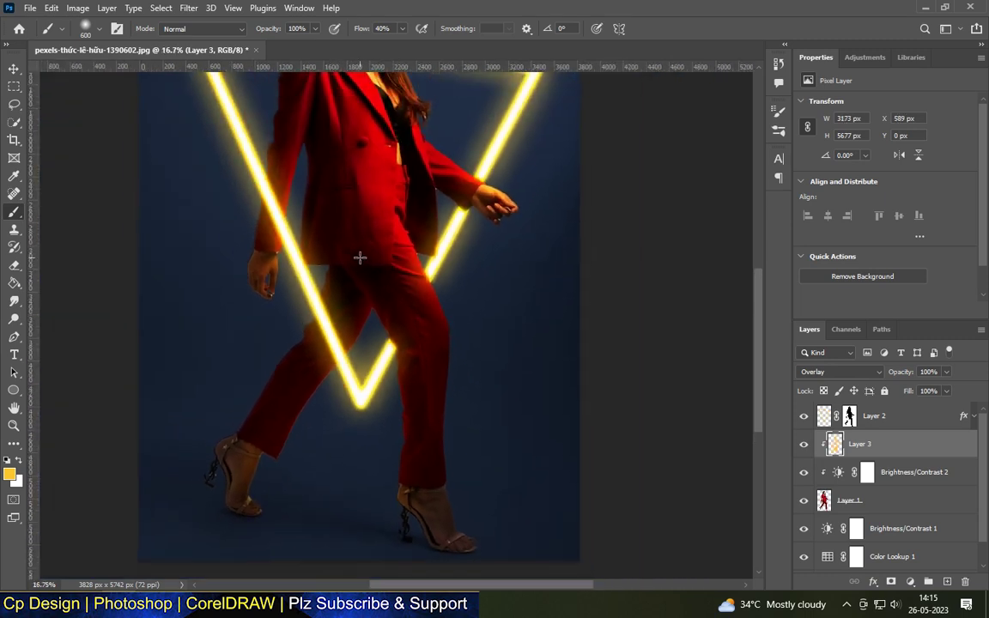
scroll(360, 260, "up", 2)
scroll(352, 235, "up", 2)
scroll(307, 194, "up", 2)
scroll(330, 220, "up", 1)
scroll(371, 386, "up", 1)
scroll(374, 383, "down", 1)
scroll(382, 378, "down", 1)
scroll(395, 369, "down", 1)
scroll(420, 354, "up", 1)
scroll(413, 326, "down", 1)
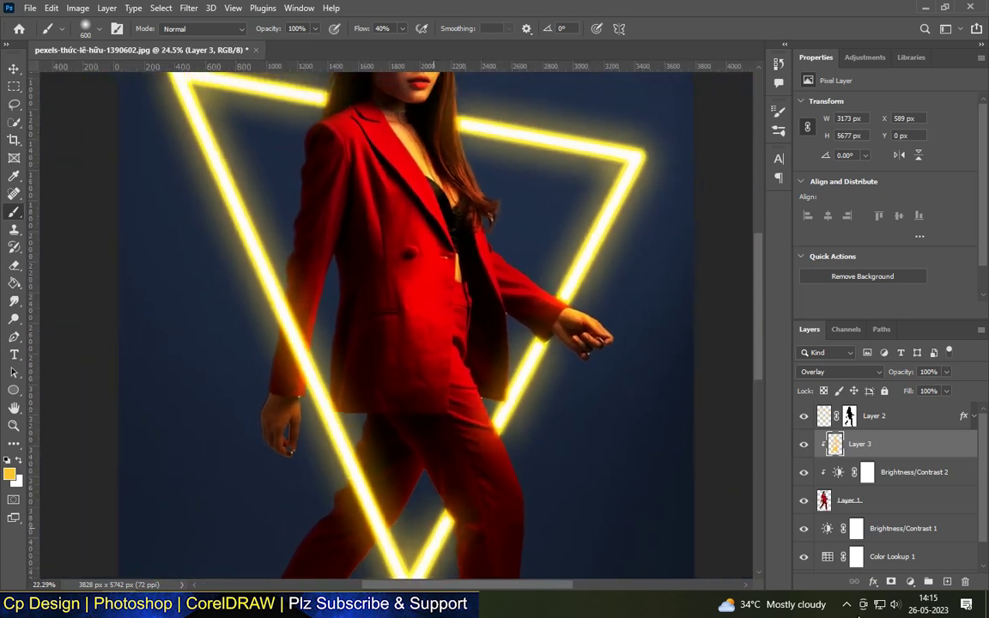
scroll(409, 292, "down", 1)
scroll(403, 258, "up", 1)
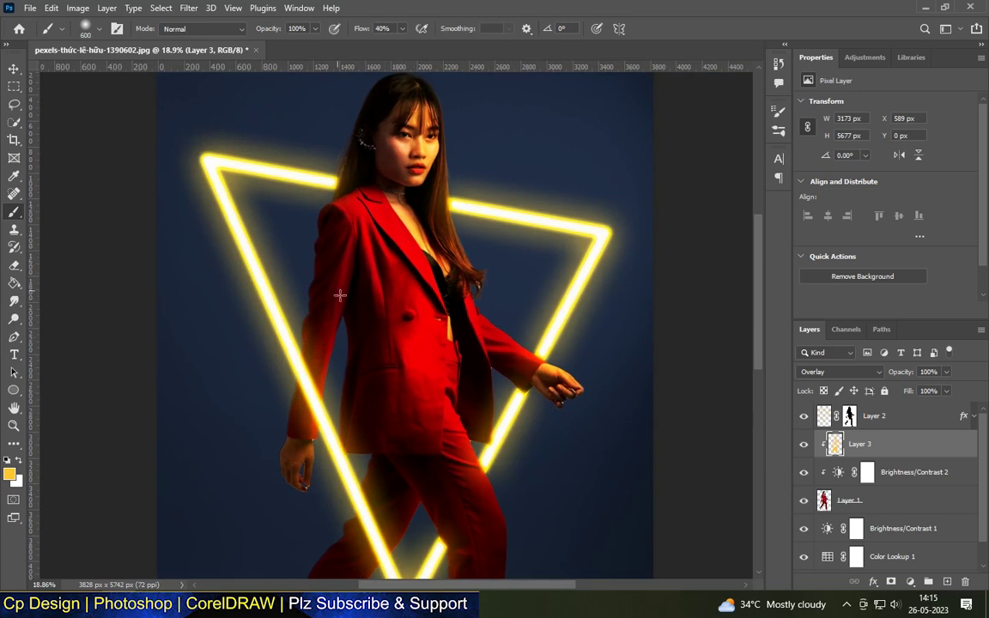
Step: Shrink the brush to 300 px and paint yellow glow over the hair ends on Layer 3
key("bracketleft")
key("bracketleft")
key("bracketleft")
scroll(341, 162, "up", 2)
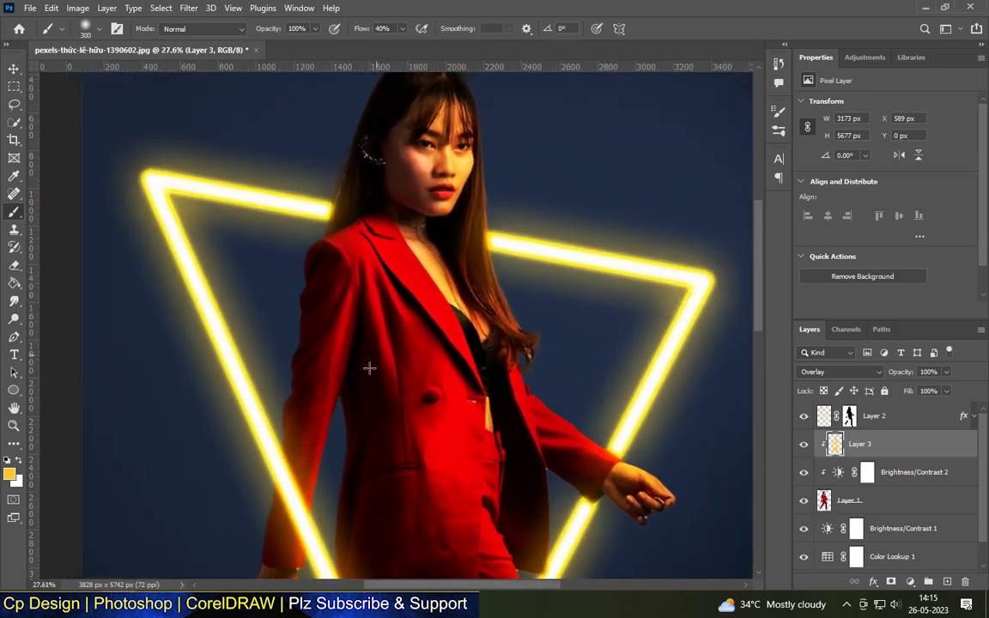
scroll(371, 366, "down", 2)
scroll(433, 149, "up", 3)
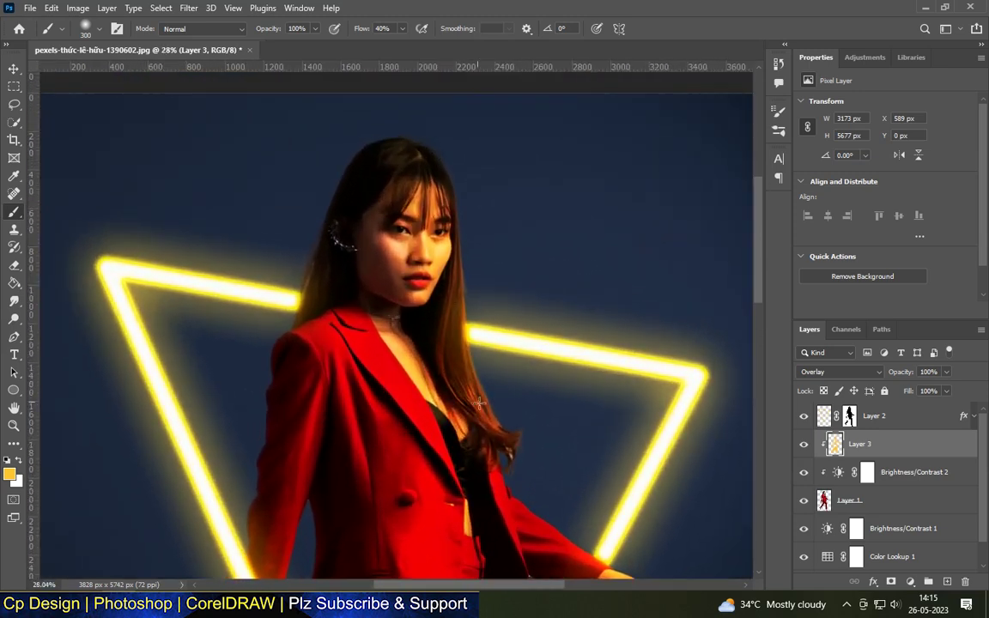
left_click_drag(505, 432, 485, 428)
scroll(462, 283, "down", 3)
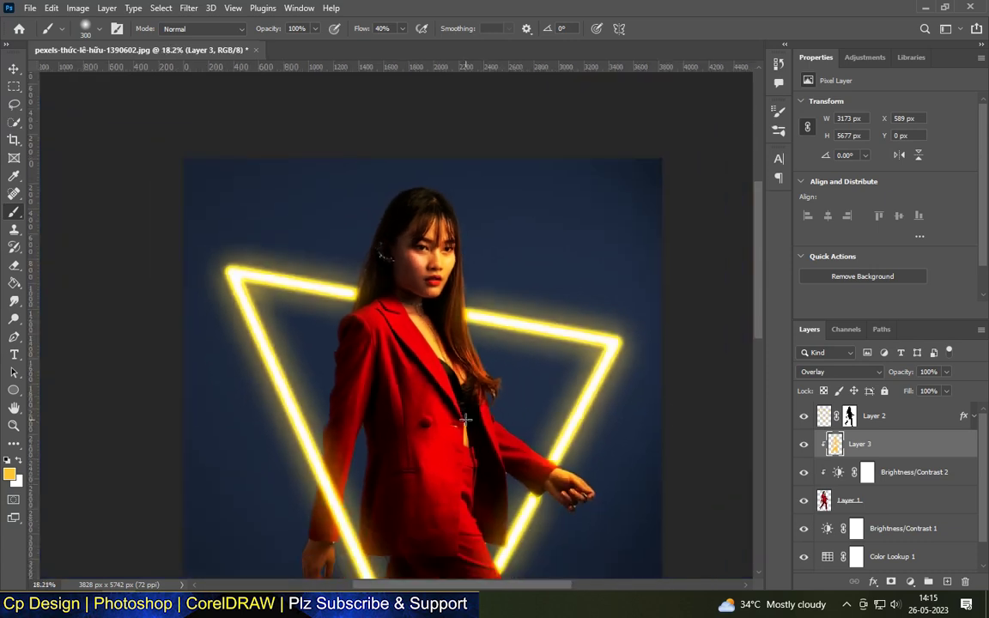
scroll(471, 345, "up", 2)
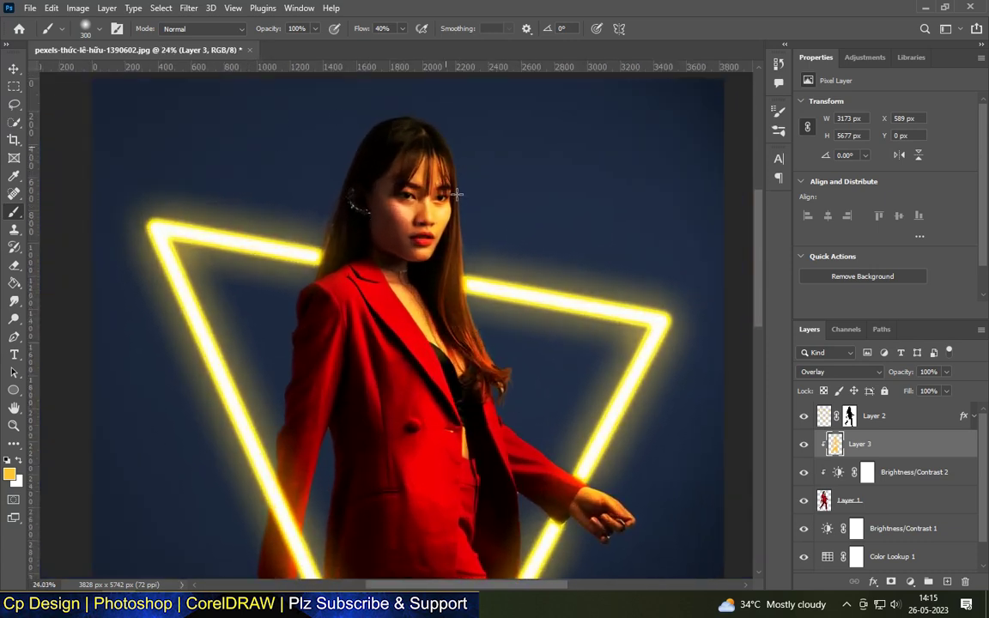
scroll(429, 178, "up", 1)
scroll(425, 171, "up", 3)
scroll(421, 163, "up", 1)
scroll(416, 156, "up", 1)
scroll(416, 156, "down", 3)
scroll(389, 142, "down", 1)
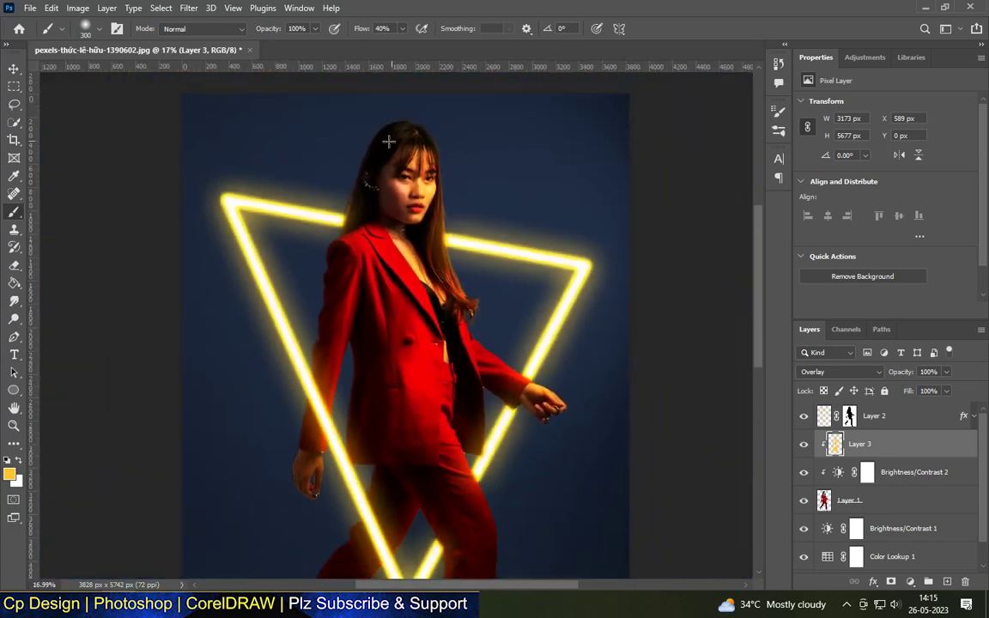
scroll(358, 205, "down", 1)
scroll(361, 241, "down", 1)
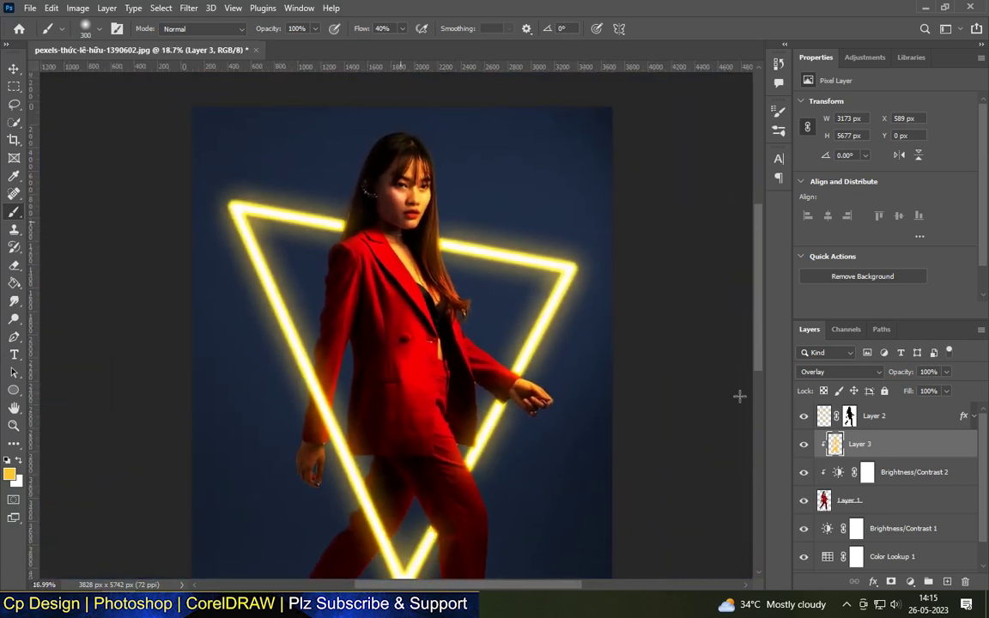
Step: Set Layer 3's Blend If Underlying Layer black slider to 62 and apply it
double_click(909, 444)
mouse_move(638, 347)
left_mouse_down()
mouse_move(681, 347)
mouse_move(638, 347)
left_mouse_up()
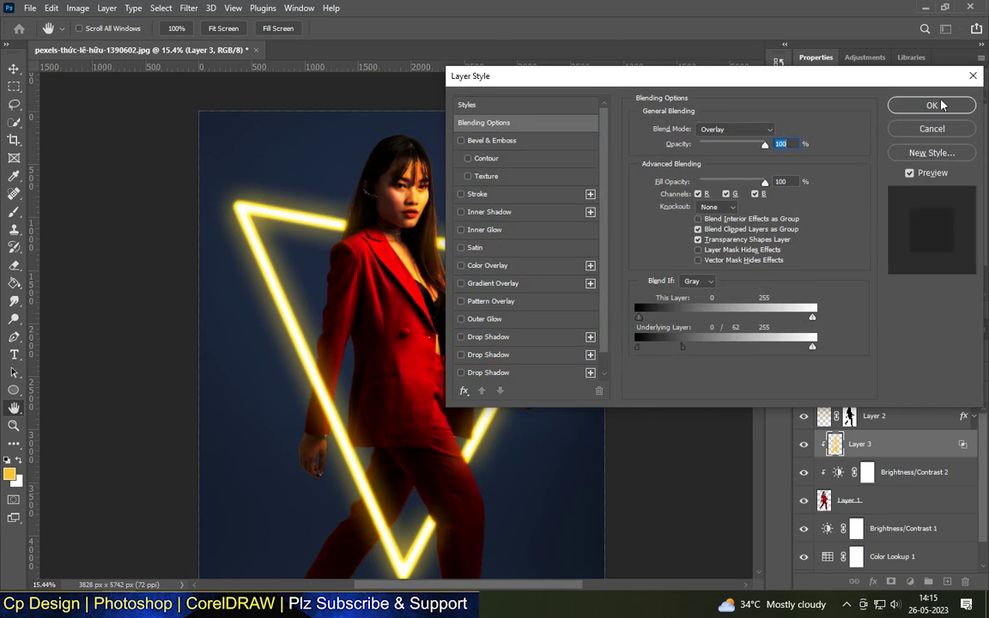
left_click(876, 127)
left_click(932, 104)
key("ctrl+0")
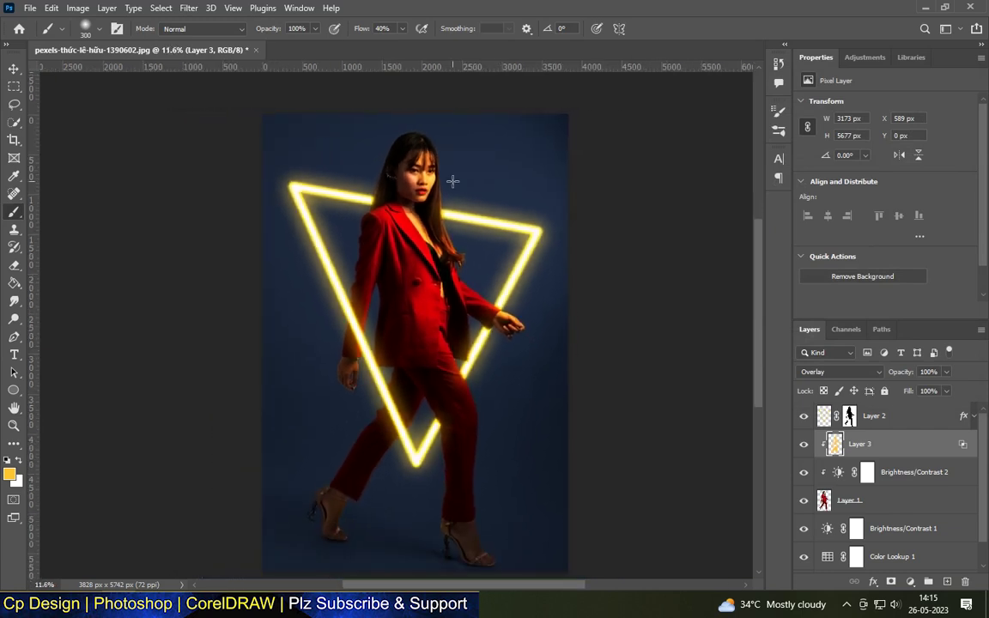
Step: Toggle the glow layer's visibility to compare before and after, leaving it visible
scroll(470, 515, "up", 5)
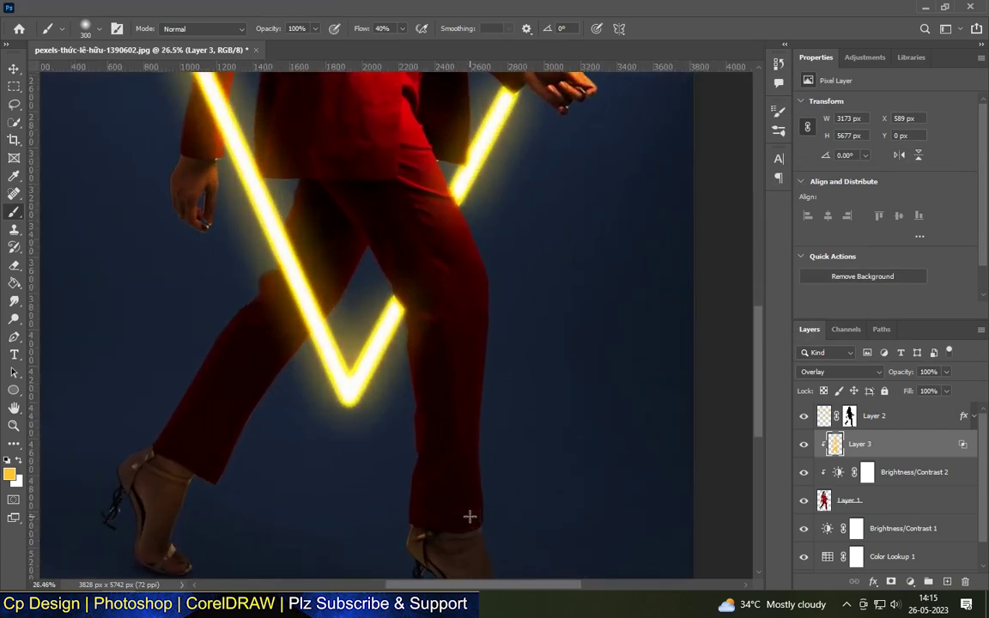
scroll(435, 482, "down", 1)
scroll(441, 503, "down", 1)
scroll(438, 489, "down", 1)
scroll(428, 459, "down", 1)
scroll(437, 320, "down", 1)
scroll(453, 228, "up", 1)
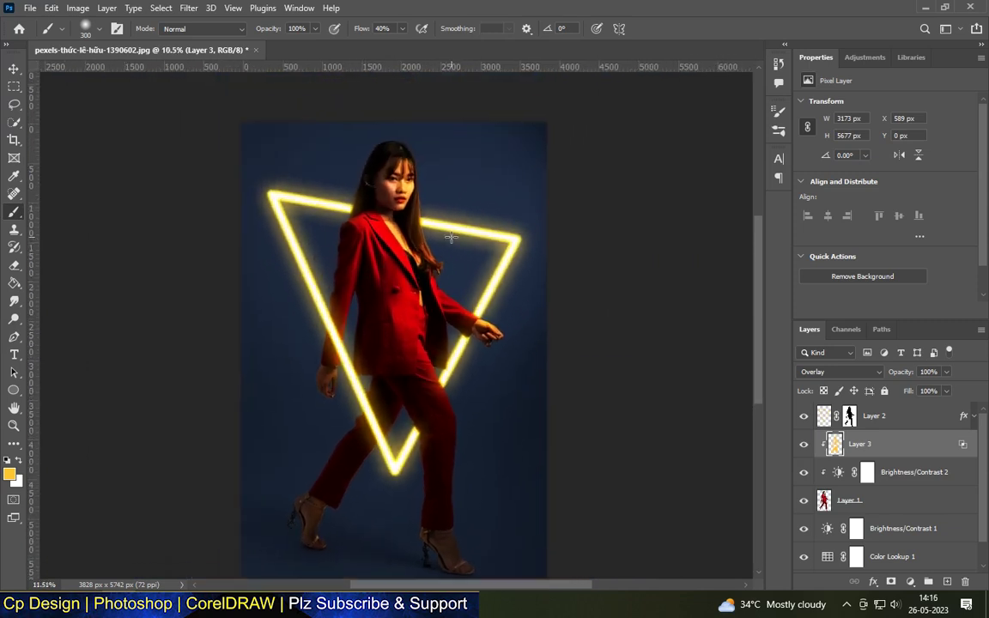
scroll(453, 226, "up", 1)
scroll(450, 237, "up", 1)
scroll(463, 227, "up", 1)
scroll(500, 202, "down", 1)
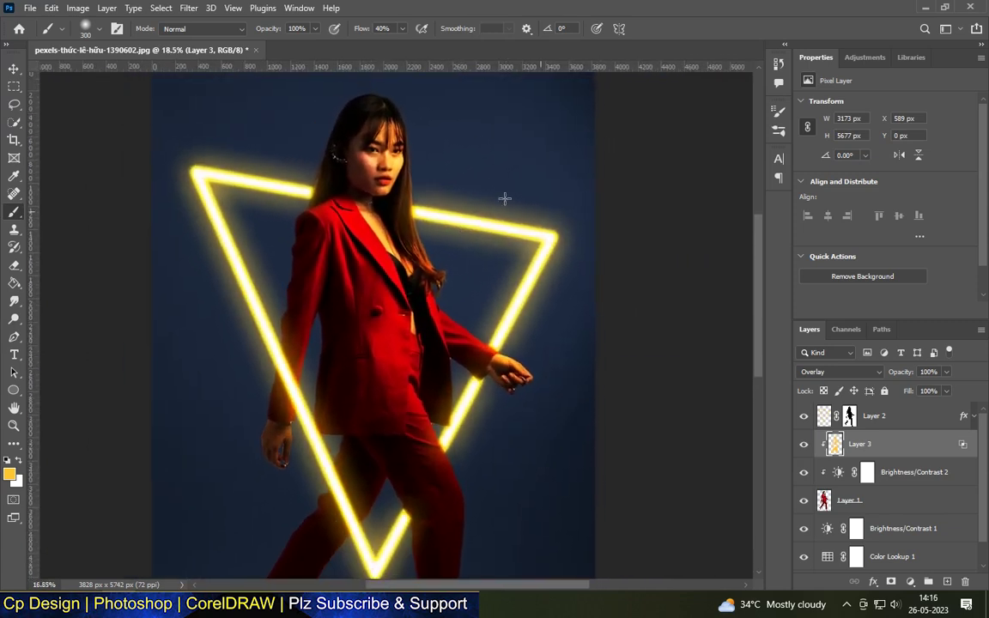
scroll(508, 200, "down", 2)
left_click(805, 444)
left_click(804, 444)
left_click(805, 445)
left_click(804, 445)
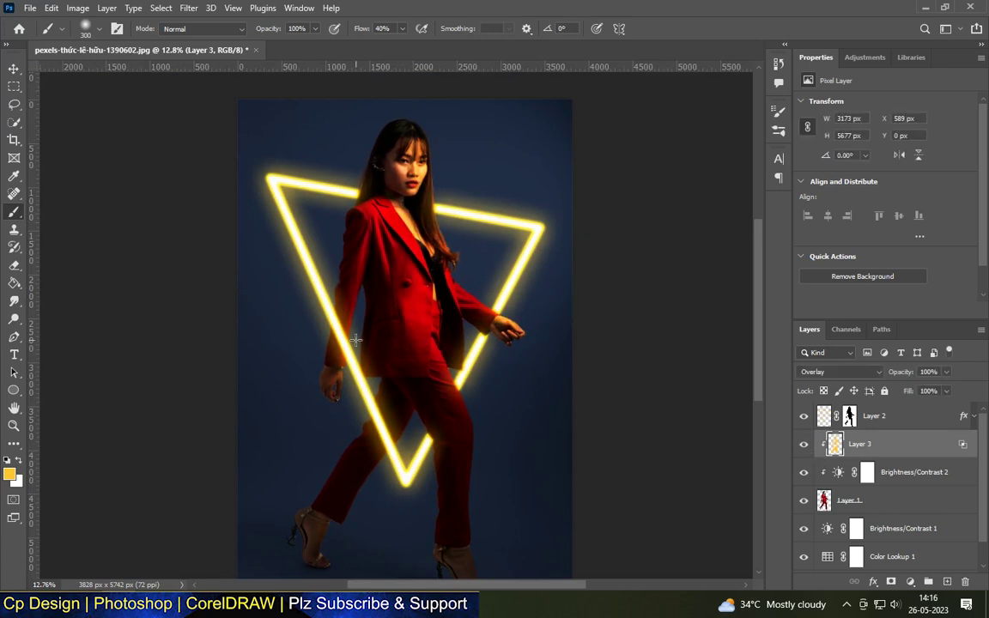
scroll(355, 341, "down", 1)
scroll(420, 359, "down", 2)
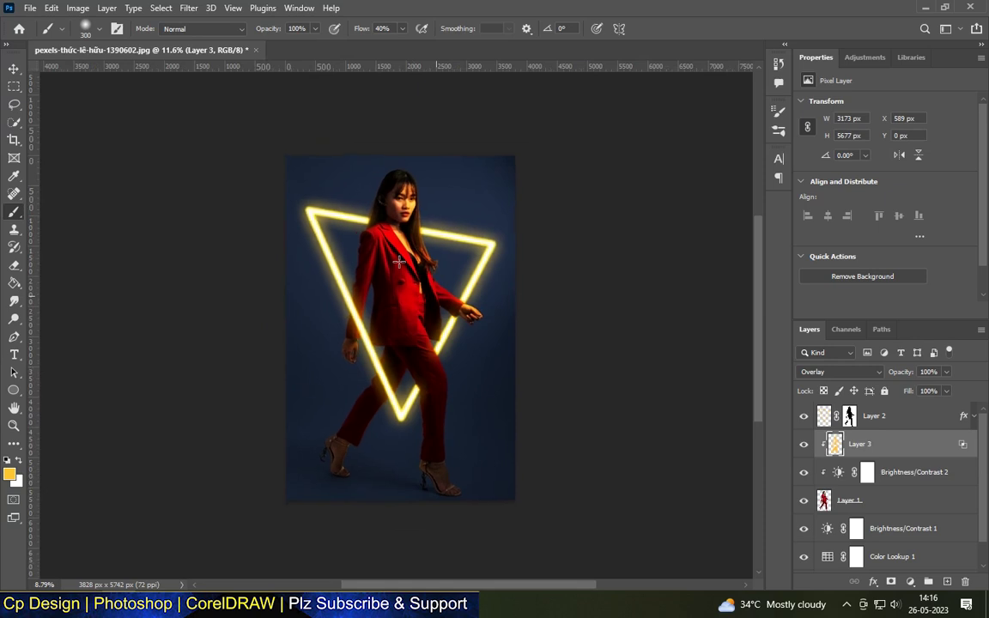
scroll(420, 360, "up", 2)
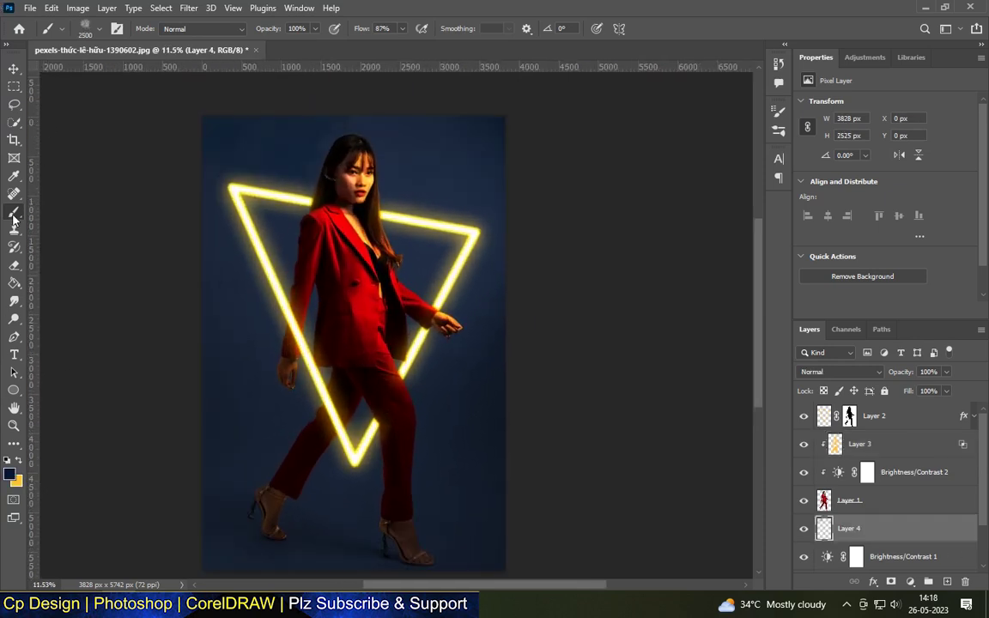
Step: Paint large dark navy strokes over the background on Layer 4 with the 2500 px brush
left_click(85, 28)
left_click(31, 151)
key("Return")
left_click_drag(256, 251, 327, 407)
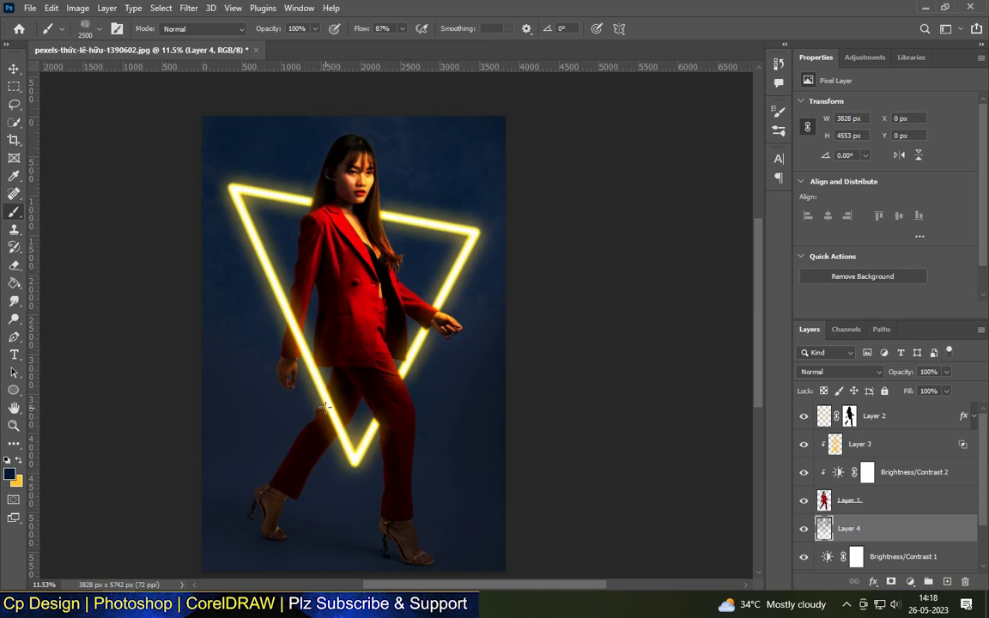
scroll(358, 316, "down", 2)
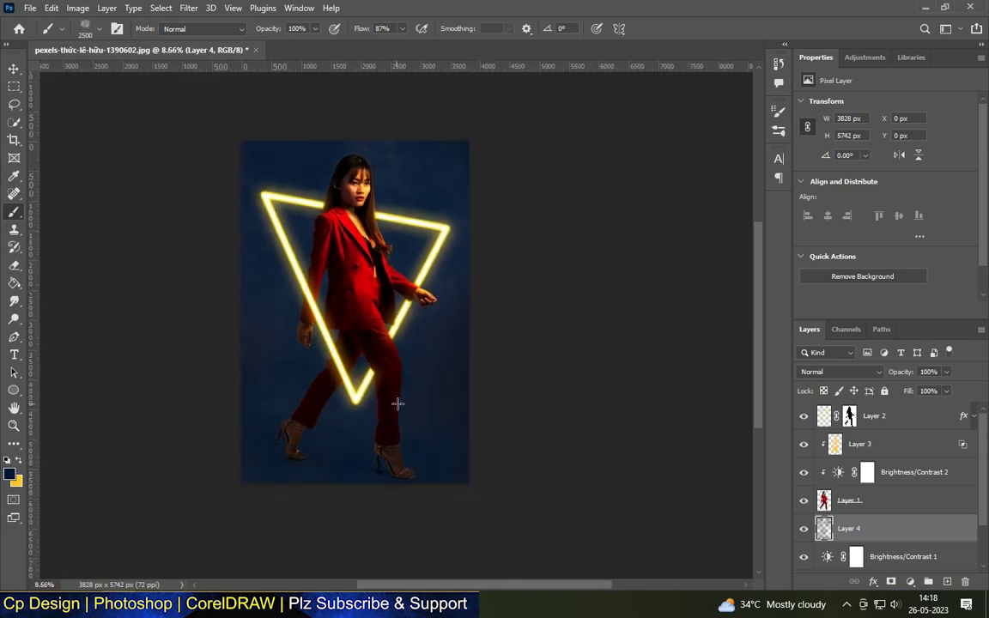
scroll(400, 395, "up", 1)
scroll(494, 400, "up", 1)
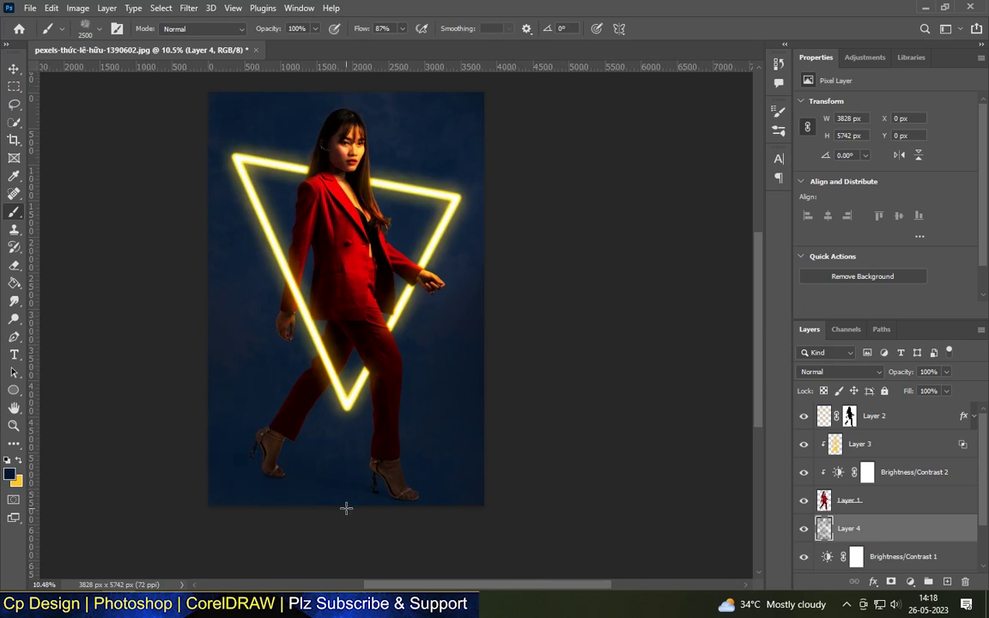